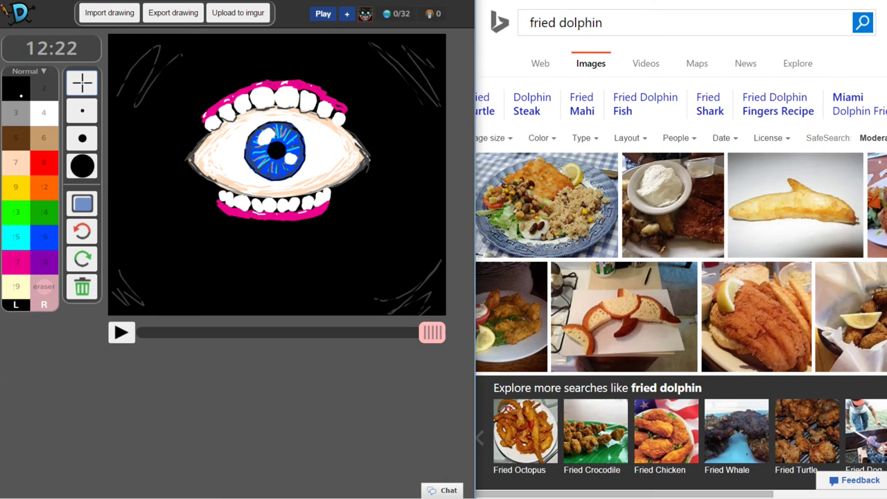
Leave the finished eye drawing for a new round that shows a SpongeBob drawing to describe.
{"action": "left_click", "coordinate": [320, 15]}
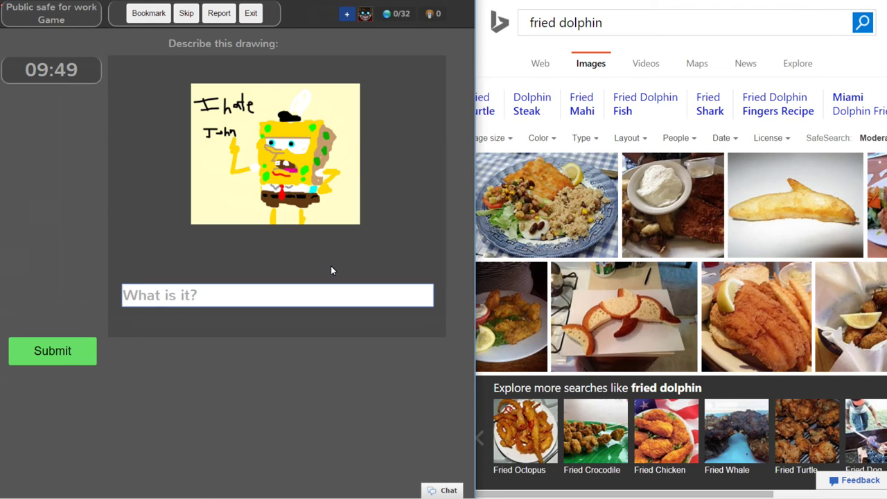
Caption the SpongeBob drawing 'I hate you too Spongebob.', fixing the typo, and submit it.
{"action": "type", "text": "I hate you too Sponb"}
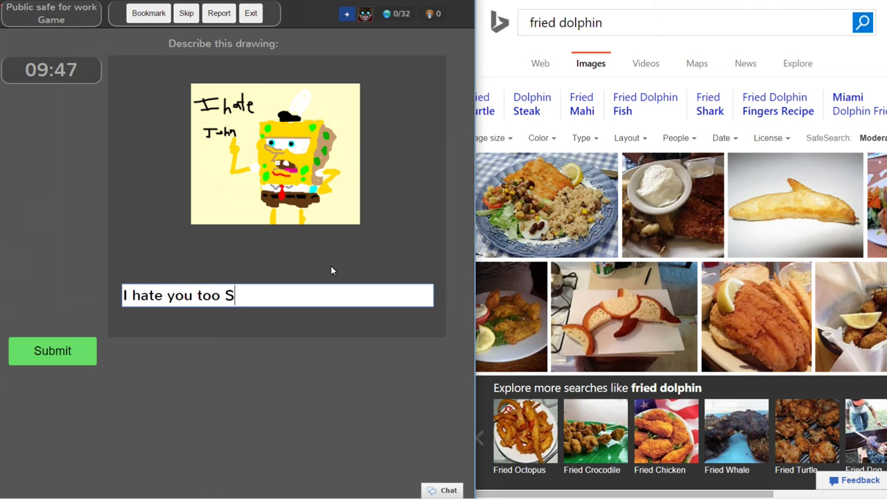
{"action": "key", "text": "BackSpace"}
{"action": "type", "text": "gebob."}
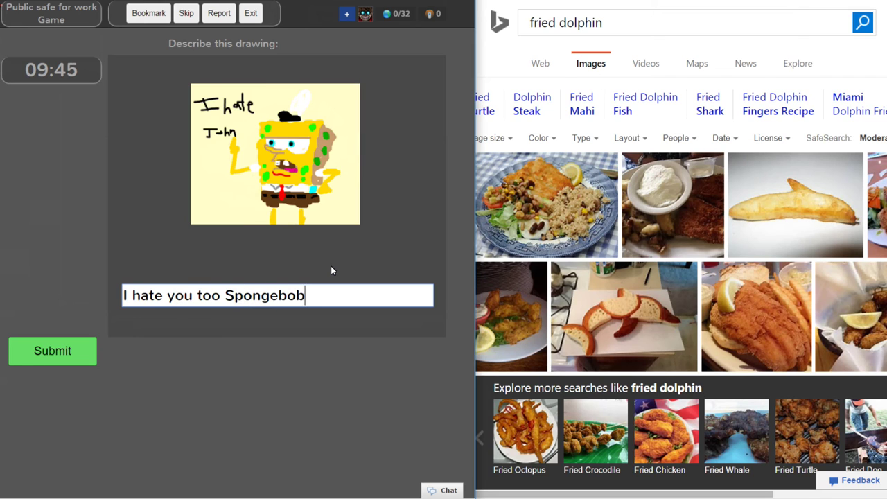
{"action": "key", "text": "Return"}
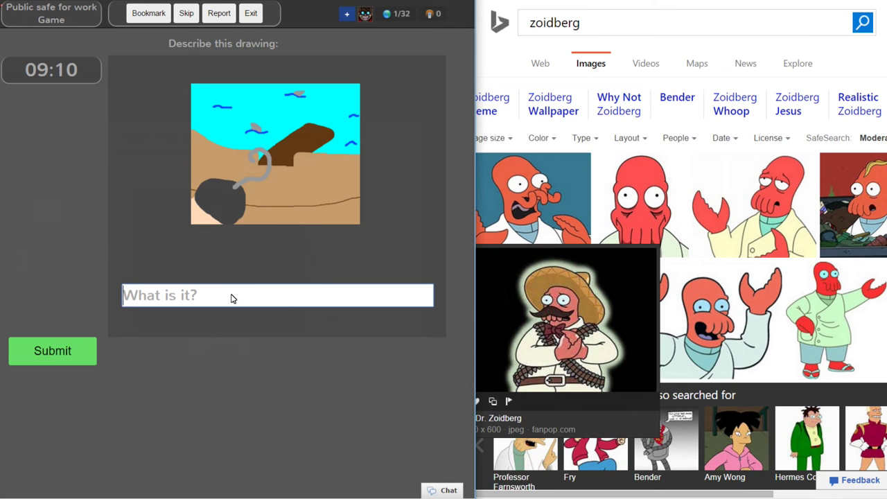
Enter the caption 'Arrr... Walk the plank to ye sharky death.', correcting the mistyped parts.
{"action": "type", "text": "Ar"}
{"action": "type", "text": "gh"}
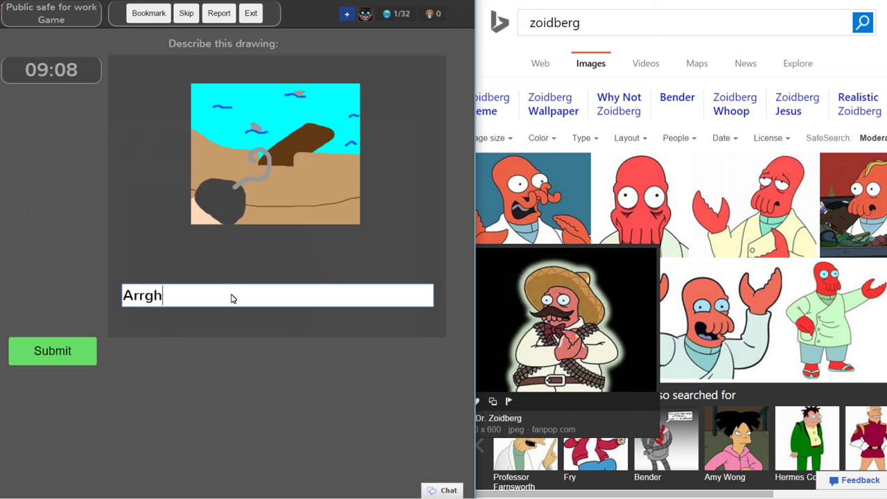
{"action": "type", "text": "... Walk the "}
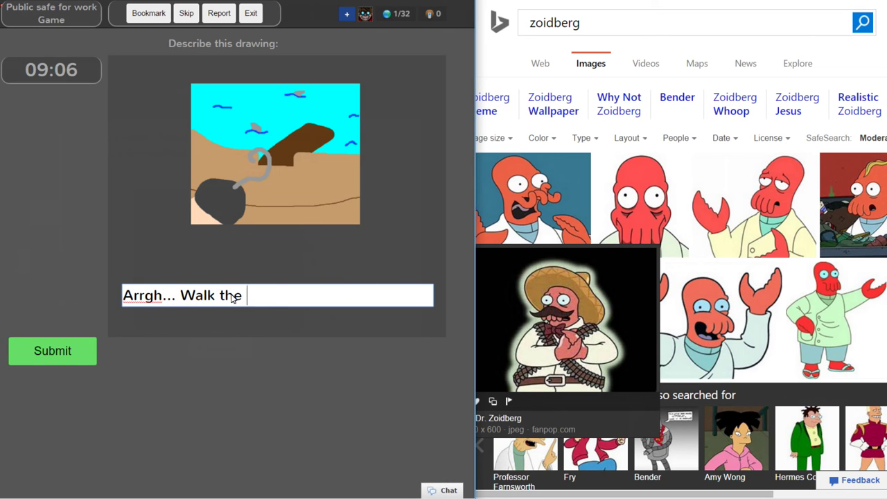
{"action": "type", "text": "plank to "}
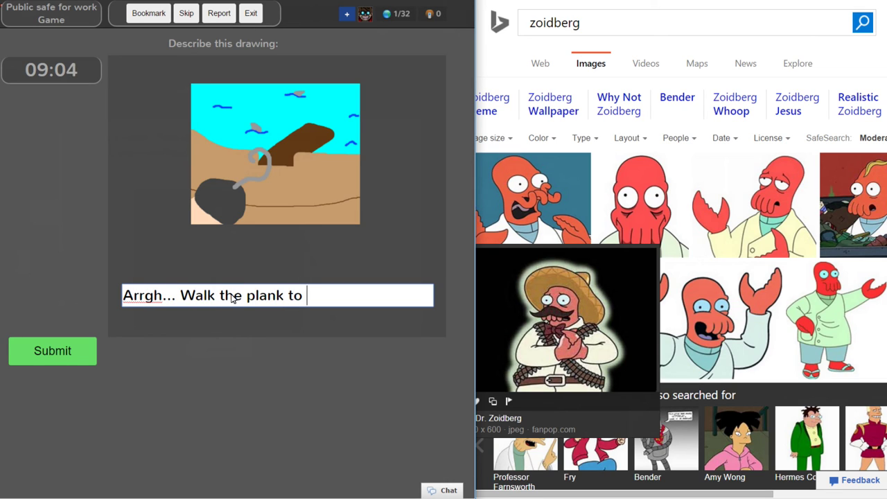
{"action": "type", "text": "ye shar"}
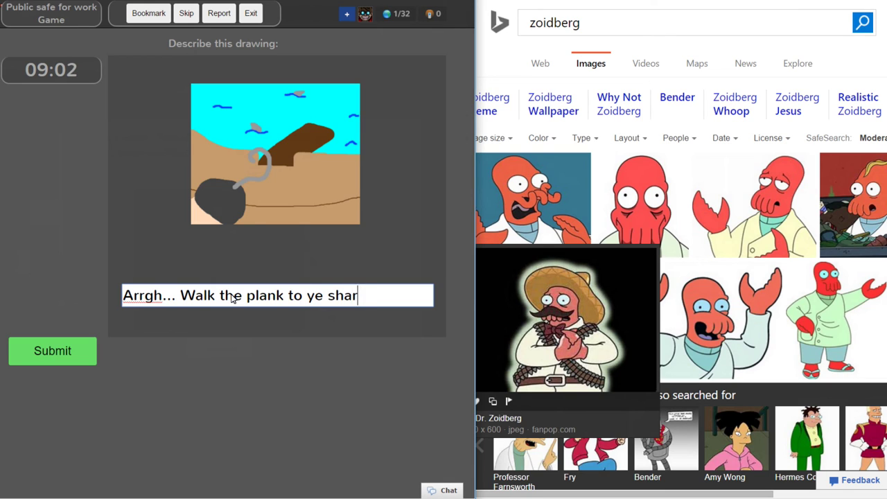
{"action": "type", "text": "k related d"}
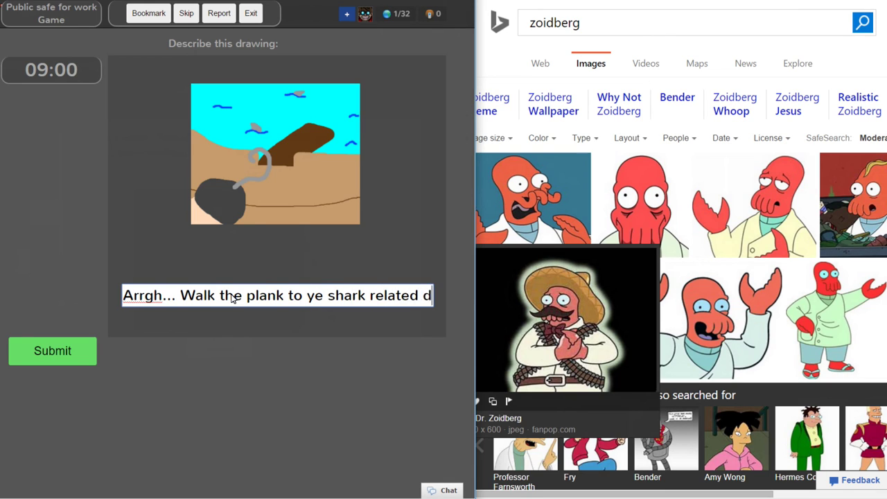
{"action": "type", "text": "e"}
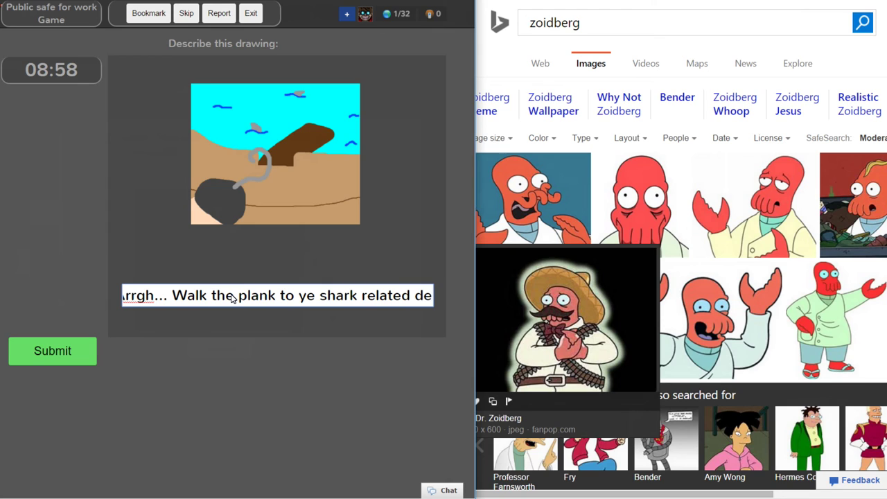
{"action": "key", "text": "shift+Left"}
{"action": "key", "text": "shift+Left"}
{"action": "key", "text": "shift+Left"}
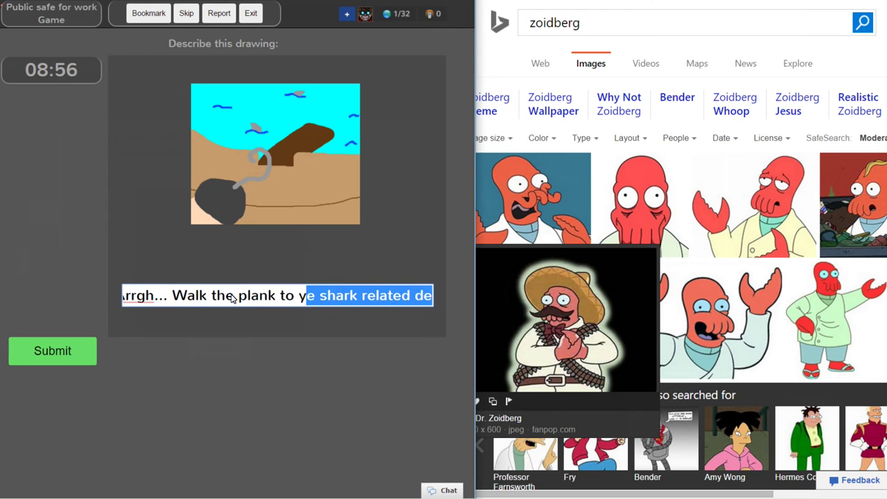
{"action": "key", "text": "shift+Right"}
{"action": "key", "text": "shift+Right"}
{"action": "key", "text": "shift+Right"}
{"action": "key", "text": "shift+Right"}
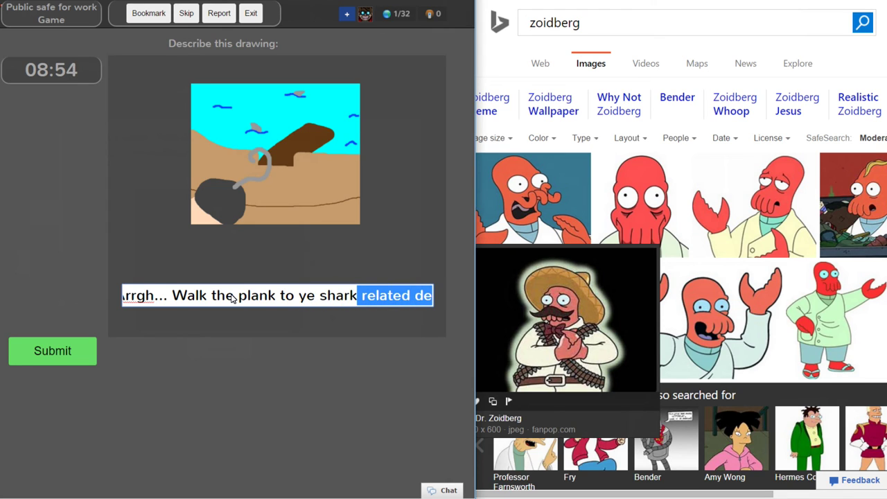
{"action": "type", "text": "y death"}
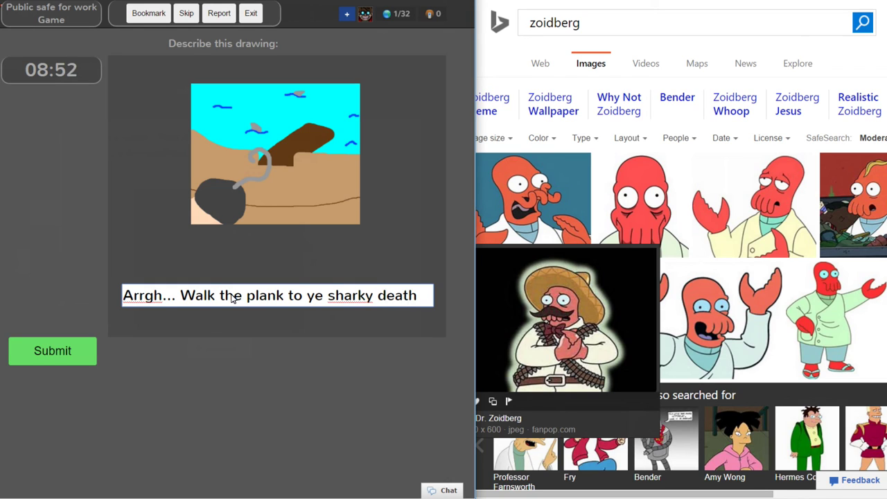
{"action": "type", "text": "."}
{"action": "left_click_drag", "start_coordinate": [163, 300], "coordinate": [151, 299]}
{"action": "type", "text": "rmaid transformed"}
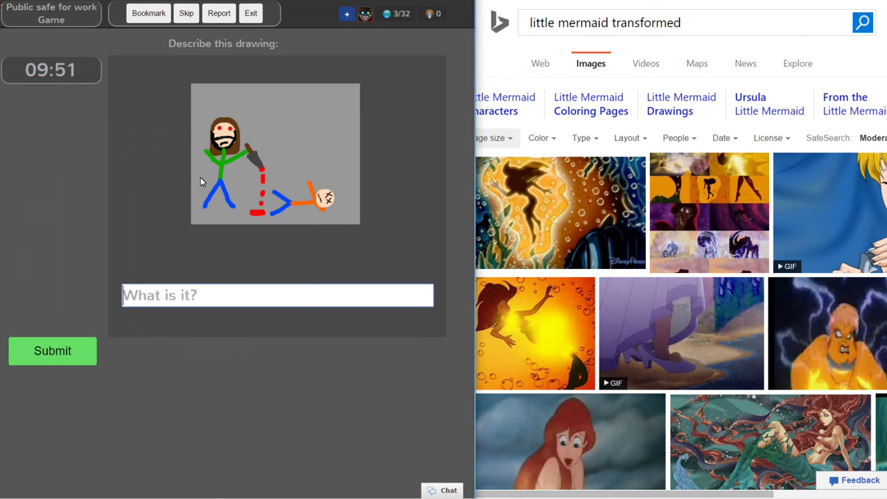
Skip to the 'Garfield looking at a donut crying for help' round and search Bing Images for 'garfield'.
{"action": "left_click", "coordinate": [186, 13]}
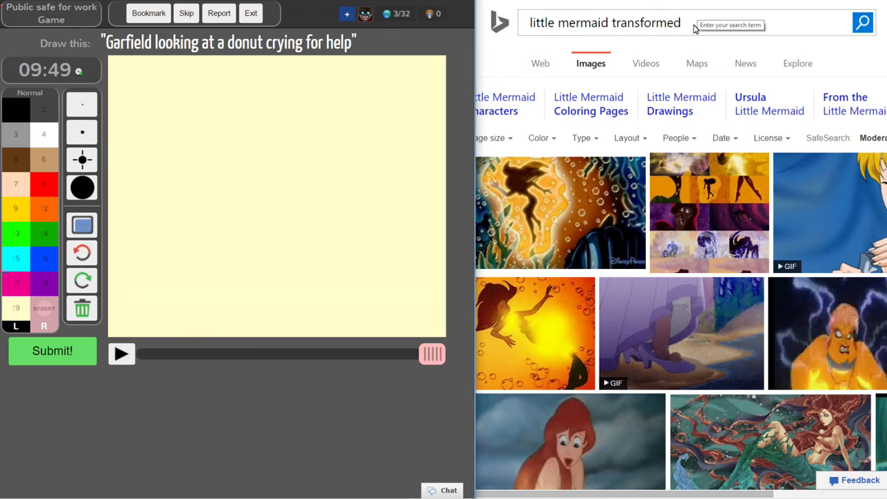
{"action": "left_click", "coordinate": [695, 28]}
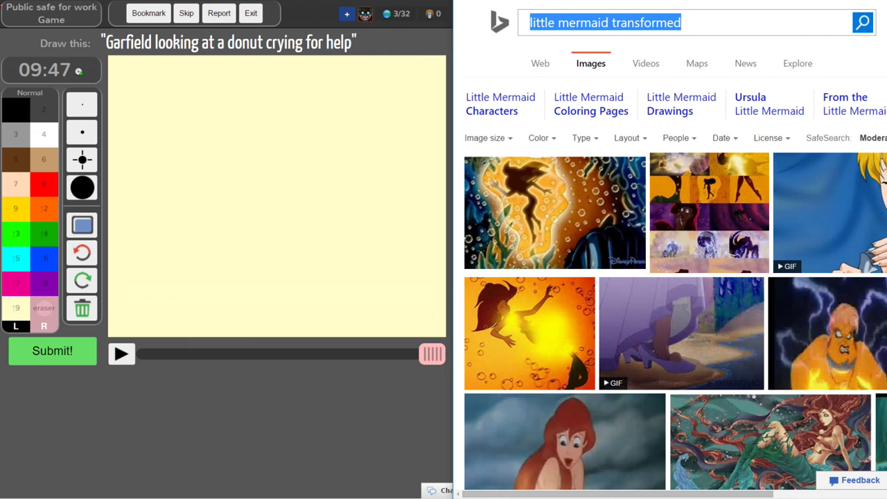
{"action": "type", "text": "garfield"}
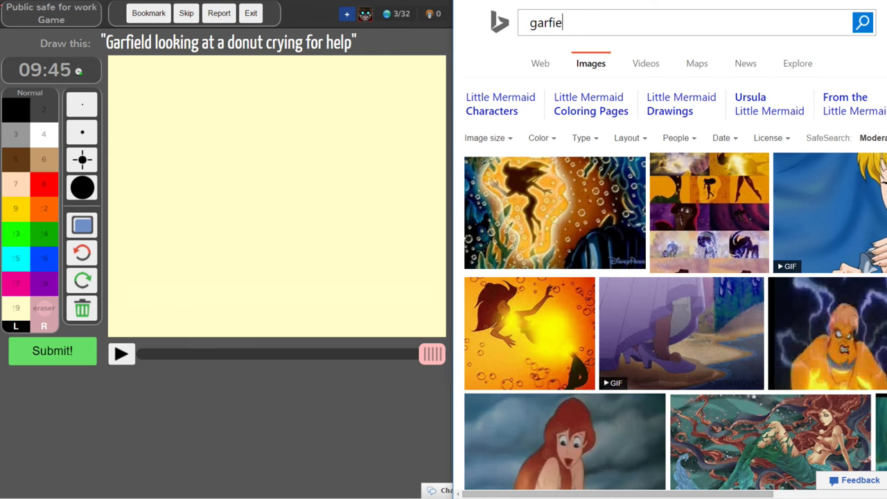
{"action": "key", "text": "Return"}
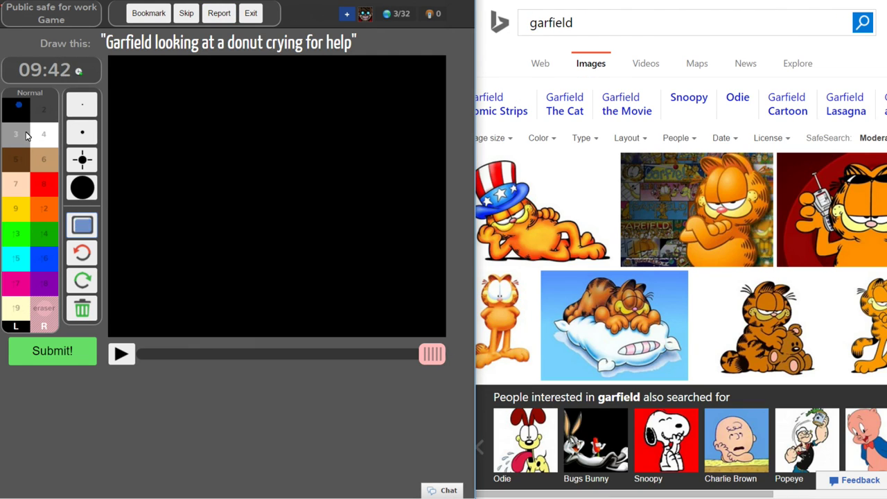
{"action": "left_click", "coordinate": [83, 226]}
Paint a large brown donut ring with a thick brush, then add thin tan texture.
{"action": "left_click", "coordinate": [82, 185]}
{"action": "left_click", "coordinate": [16, 159]}
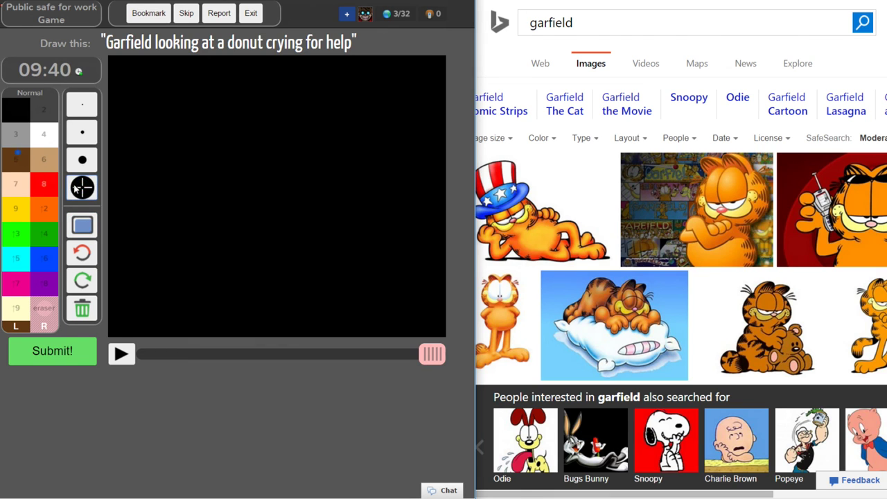
{"action": "mouse_move", "coordinate": [247, 96]}
{"action": "left_mouse_down"}
{"action": "mouse_move", "coordinate": [139, 143]}
{"action": "mouse_move", "coordinate": [135, 277]}
{"action": "mouse_move", "coordinate": [166, 337]}
{"action": "left_mouse_up"}
{"action": "mouse_move", "coordinate": [223, 78]}
{"action": "left_mouse_down"}
{"action": "mouse_move", "coordinate": [297, 323]}
{"action": "mouse_move", "coordinate": [238, 95]}
{"action": "mouse_move", "coordinate": [322, 258]}
{"action": "mouse_move", "coordinate": [331, 351]}
{"action": "left_mouse_up"}
{"action": "mouse_move", "coordinate": [215, 125]}
{"action": "left_mouse_down"}
{"action": "mouse_move", "coordinate": [243, 331]}
{"action": "mouse_move", "coordinate": [267, 332]}
{"action": "left_mouse_up"}
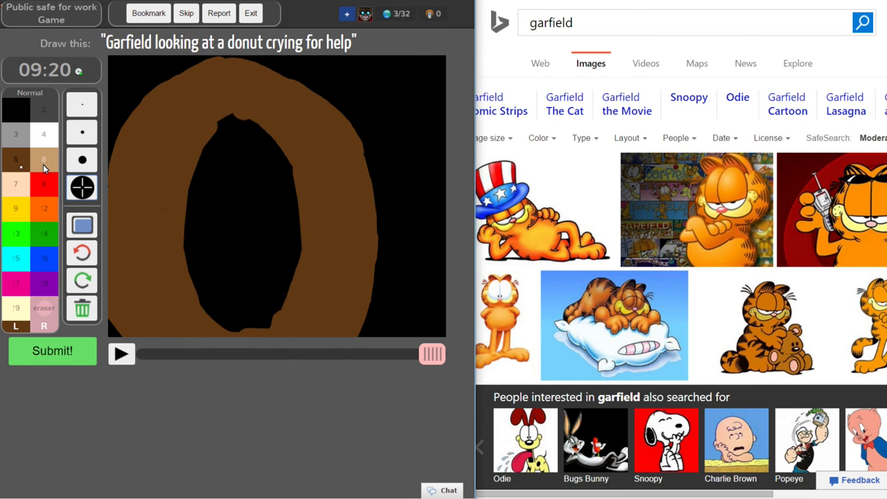
{"action": "left_click", "coordinate": [43, 162]}
{"action": "left_click", "coordinate": [82, 160]}
{"action": "mouse_move", "coordinate": [207, 81]}
{"action": "left_mouse_down"}
{"action": "mouse_move", "coordinate": [129, 214]}
{"action": "mouse_move", "coordinate": [147, 327]}
{"action": "mouse_move", "coordinate": [152, 204]}
{"action": "mouse_move", "coordinate": [351, 231]}
{"action": "mouse_move", "coordinate": [208, 80]}
{"action": "left_mouse_up"}
{"action": "left_click", "coordinate": [82, 104]}
{"action": "mouse_move", "coordinate": [199, 127]}
{"action": "left_mouse_down"}
{"action": "mouse_move", "coordinate": [301, 312]}
{"action": "mouse_move", "coordinate": [267, 88]}
{"action": "mouse_move", "coordinate": [278, 95]}
{"action": "mouse_move", "coordinate": [191, 103]}
{"action": "mouse_move", "coordinate": [131, 168]}
{"action": "mouse_move", "coordinate": [192, 92]}
{"action": "mouse_move", "coordinate": [316, 249]}
{"action": "mouse_move", "coordinate": [290, 340]}
{"action": "left_mouse_up"}
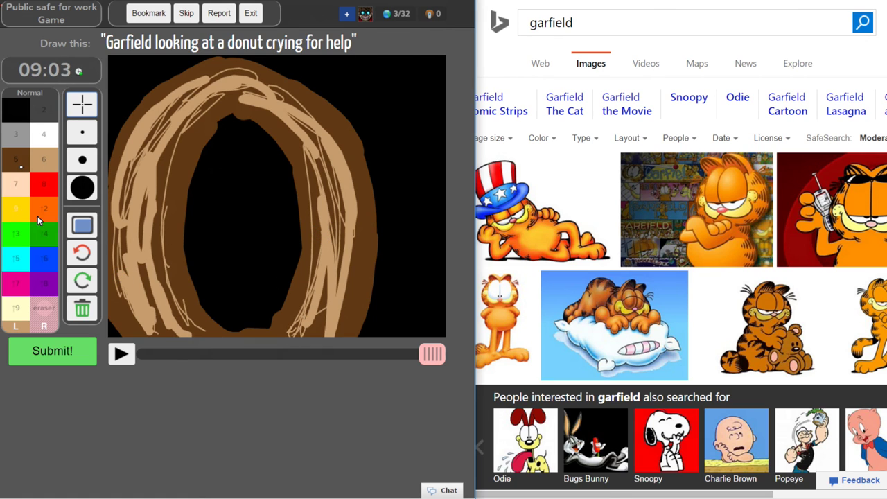
Cover the ring with thick magenta icing and touch up its inner edge in brown.
{"action": "left_click", "coordinate": [82, 187]}
{"action": "mouse_move", "coordinate": [240, 90]}
{"action": "left_mouse_down"}
{"action": "mouse_move", "coordinate": [238, 76]}
{"action": "mouse_move", "coordinate": [182, 95]}
{"action": "mouse_move", "coordinate": [141, 181]}
{"action": "mouse_move", "coordinate": [140, 278]}
{"action": "mouse_move", "coordinate": [164, 331]}
{"action": "mouse_move", "coordinate": [187, 331]}
{"action": "mouse_move", "coordinate": [325, 143]}
{"action": "mouse_move", "coordinate": [347, 222]}
{"action": "mouse_move", "coordinate": [284, 87]}
{"action": "mouse_move", "coordinate": [149, 248]}
{"action": "mouse_move", "coordinate": [186, 345]}
{"action": "left_mouse_up"}
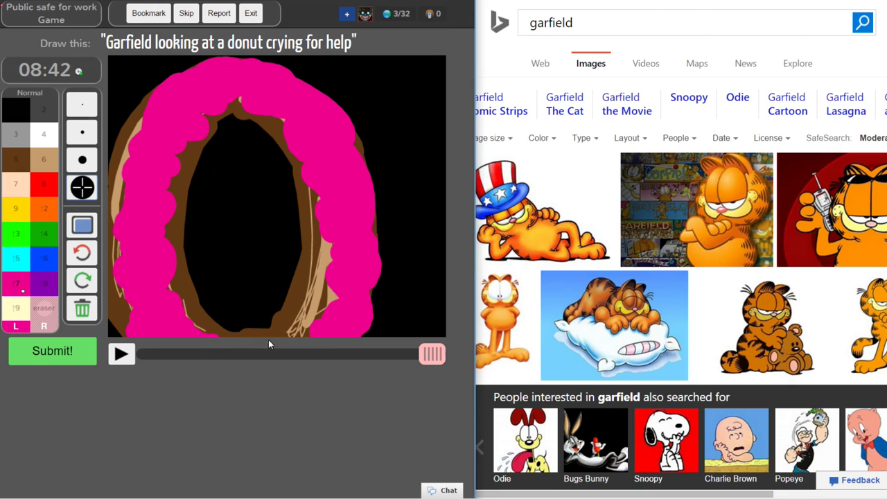
{"action": "left_click_drag", "start_coordinate": [330, 300], "coordinate": [300, 344]}
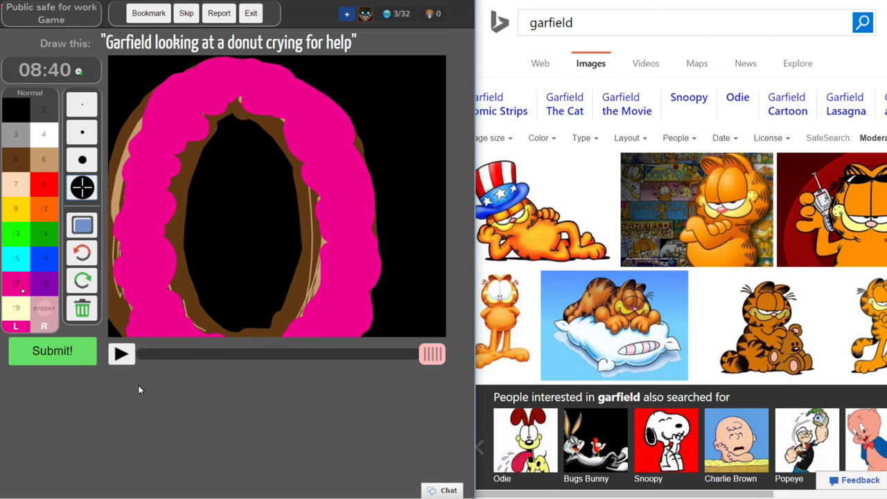
{"action": "key", "text": "5"}
{"action": "mouse_move", "coordinate": [225, 115]}
{"action": "left_mouse_down"}
{"action": "mouse_move", "coordinate": [198, 103]}
{"action": "mouse_move", "coordinate": [160, 190]}
{"action": "left_mouse_up"}
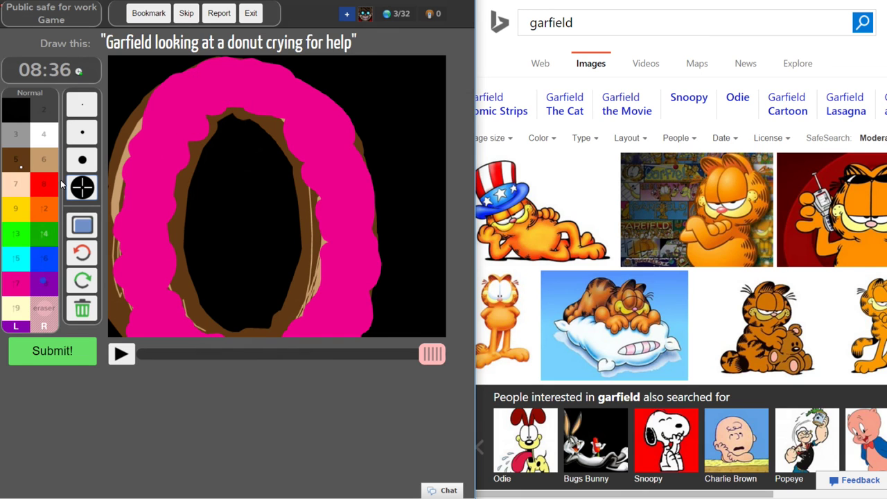
{"action": "left_click", "coordinate": [81, 132]}
Outline the icing's inner and outer edges and shade the ring's sides in purple.
{"action": "mouse_move", "coordinate": [205, 119]}
{"action": "left_mouse_down"}
{"action": "mouse_move", "coordinate": [185, 149]}
{"action": "mouse_move", "coordinate": [163, 226]}
{"action": "mouse_move", "coordinate": [175, 305]}
{"action": "left_mouse_up"}
{"action": "left_click_drag", "start_coordinate": [309, 174], "coordinate": [325, 243]}
{"action": "left_click_drag", "start_coordinate": [322, 266], "coordinate": [294, 326]}
{"action": "mouse_move", "coordinate": [374, 244]}
{"action": "left_mouse_down"}
{"action": "mouse_move", "coordinate": [378, 278]}
{"action": "mouse_move", "coordinate": [364, 324]}
{"action": "left_mouse_up"}
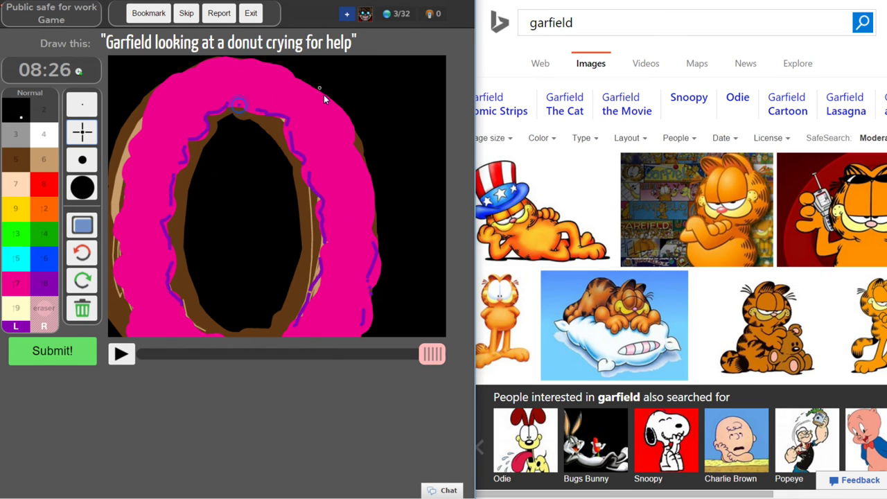
{"action": "left_click_drag", "start_coordinate": [366, 144], "coordinate": [354, 172]}
{"action": "left_click_drag", "start_coordinate": [130, 277], "coordinate": [122, 310]}
Scatter six yellow sprinkles around the pink icing.
{"action": "left_click", "coordinate": [16, 204]}
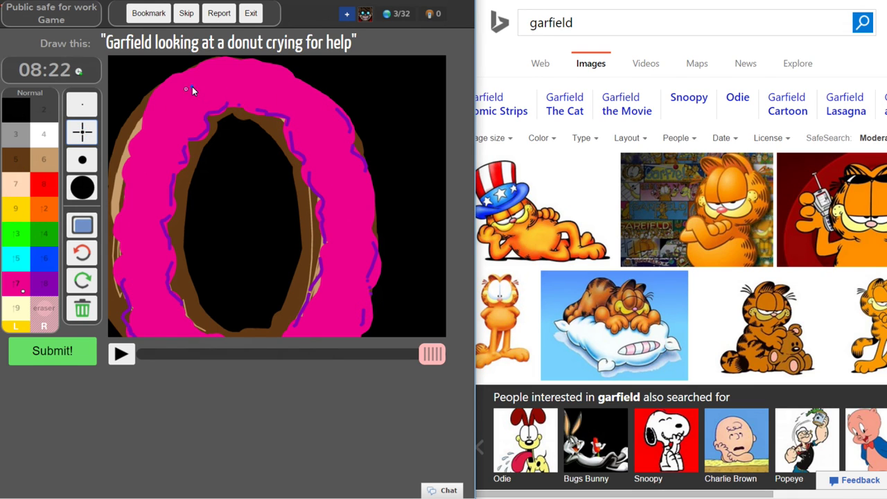
{"action": "left_click_drag", "start_coordinate": [192, 86], "coordinate": [180, 93]}
{"action": "left_click_drag", "start_coordinate": [154, 144], "coordinate": [154, 155]}
{"action": "left_click", "coordinate": [327, 147], "text": "alt"}
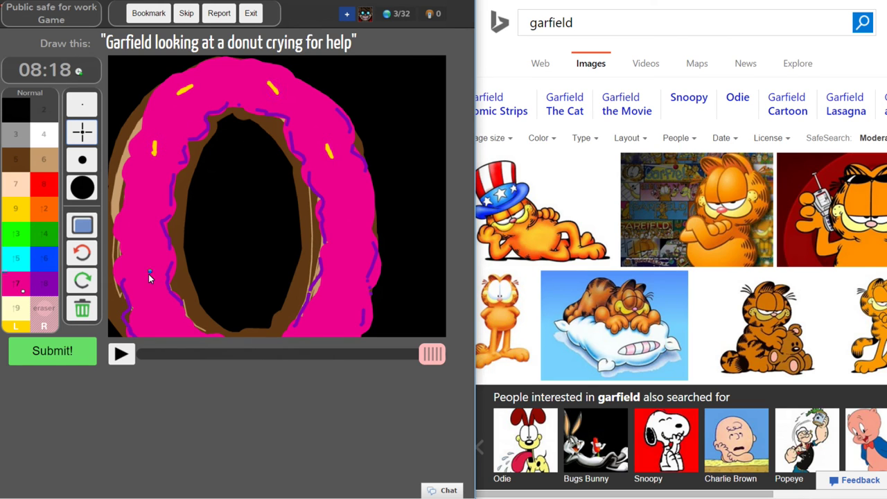
{"action": "left_click_drag", "start_coordinate": [148, 274], "coordinate": [143, 280]}
{"action": "left_click_drag", "start_coordinate": [148, 319], "coordinate": [156, 323]}
{"action": "left_click_drag", "start_coordinate": [338, 294], "coordinate": [330, 304]}
Add a red sprinkle at the top and five blue sprinkles around the icing.
{"action": "key", "text": "8"}
{"action": "left_click_drag", "start_coordinate": [224, 77], "coordinate": [231, 87]}
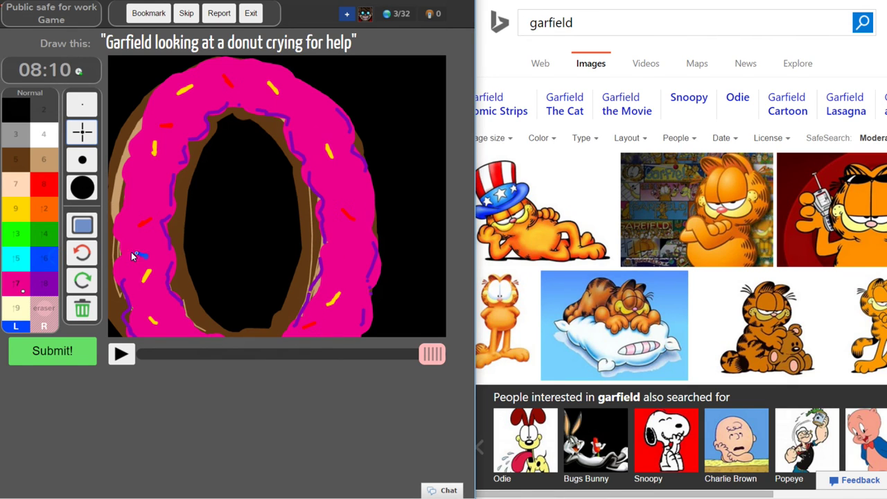
{"action": "left_click_drag", "start_coordinate": [208, 82], "coordinate": [210, 95]}
{"action": "left_click_drag", "start_coordinate": [308, 106], "coordinate": [310, 119]}
{"action": "left_click_drag", "start_coordinate": [340, 175], "coordinate": [344, 188]}
{"action": "left_click_drag", "start_coordinate": [345, 254], "coordinate": [349, 268]}
{"action": "left_click_drag", "start_coordinate": [341, 312], "coordinate": [344, 324]}
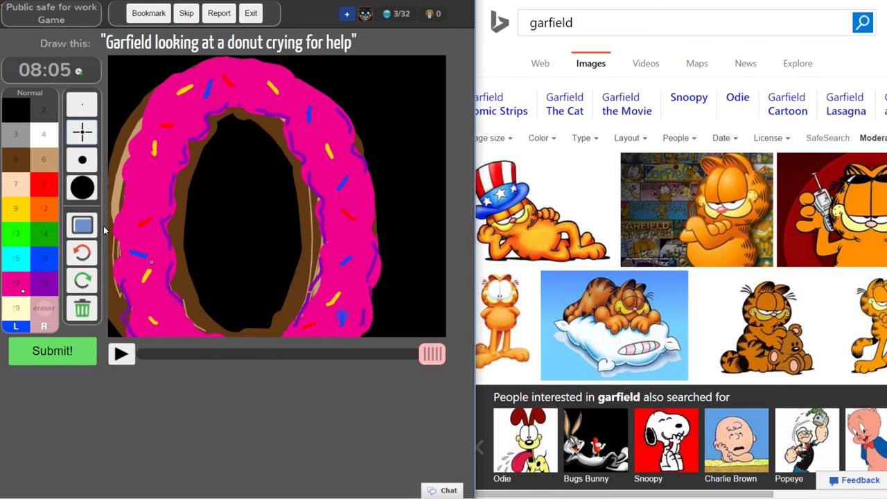
Add peach highlight dashes along the upper-left icing and start thin grey streaks.
{"action": "key", "text": "7"}
{"action": "left_click_drag", "start_coordinate": [178, 78], "coordinate": [160, 104]}
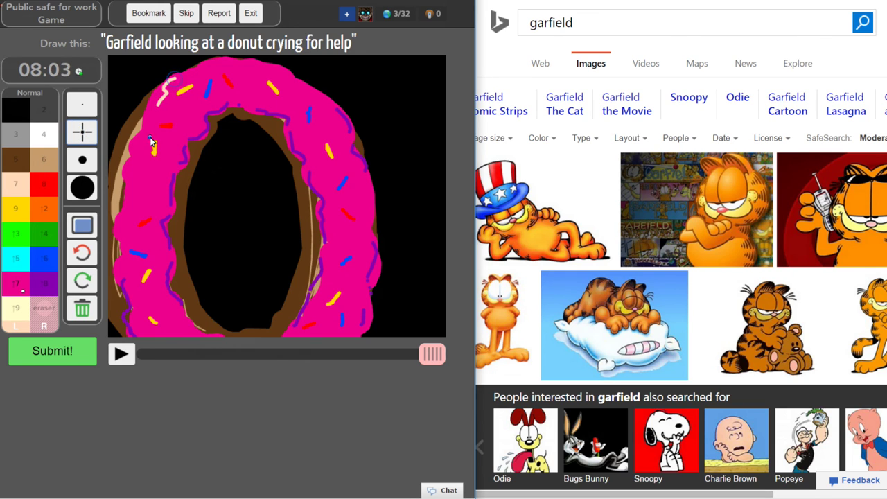
{"action": "left_click_drag", "start_coordinate": [150, 134], "coordinate": [148, 140]}
{"action": "left_click_drag", "start_coordinate": [133, 169], "coordinate": [134, 179]}
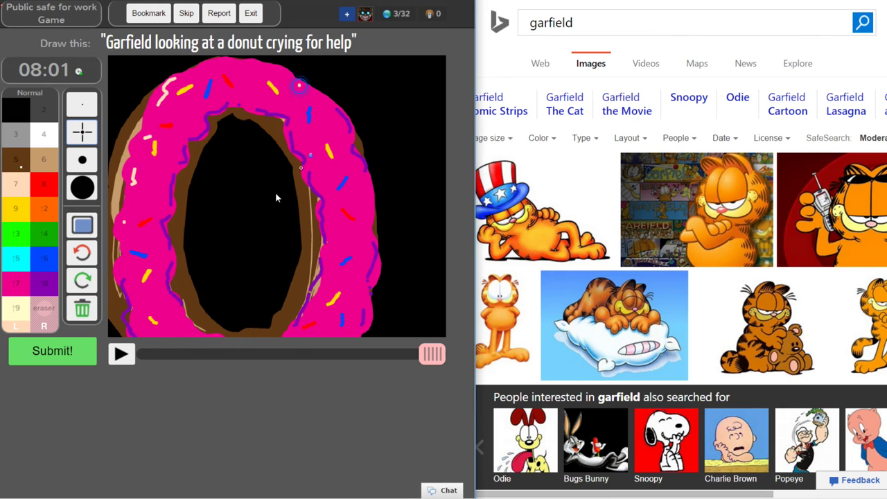
{"action": "left_click_drag", "start_coordinate": [140, 298], "coordinate": [137, 309]}
{"action": "left_click", "coordinate": [14, 132]}
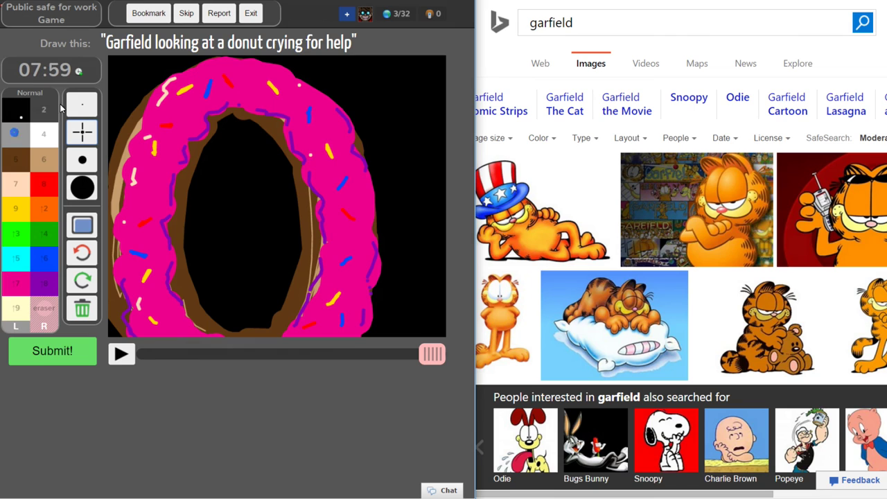
{"action": "left_click", "coordinate": [81, 104]}
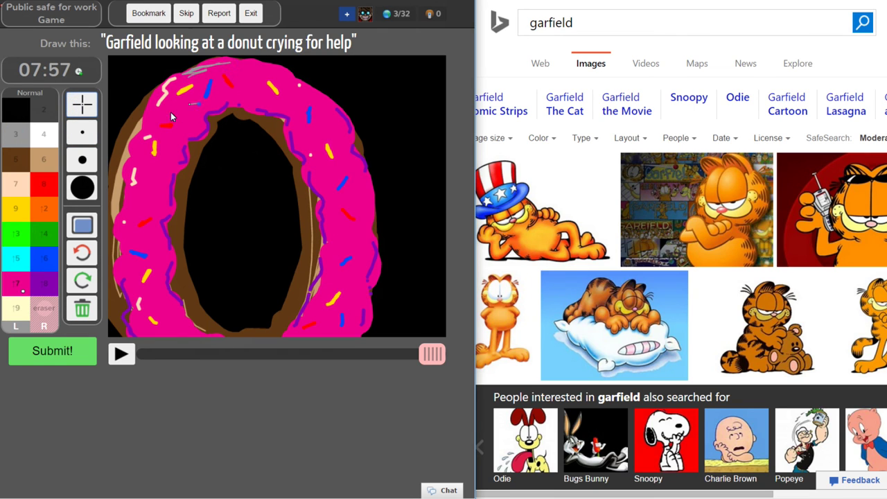
{"action": "mouse_move", "coordinate": [171, 116]}
{"action": "left_mouse_down"}
{"action": "mouse_move", "coordinate": [188, 109]}
{"action": "mouse_move", "coordinate": [173, 121]}
{"action": "left_mouse_up"}
Streak the icing's sides in grey and paint white teeth along the hole's top and bottom.
{"action": "mouse_move", "coordinate": [160, 197]}
{"action": "left_mouse_down"}
{"action": "mouse_move", "coordinate": [146, 216]}
{"action": "mouse_move", "coordinate": [154, 262]}
{"action": "left_mouse_up"}
{"action": "left_click_drag", "start_coordinate": [335, 175], "coordinate": [348, 156]}
{"action": "left_click", "coordinate": [82, 189]}
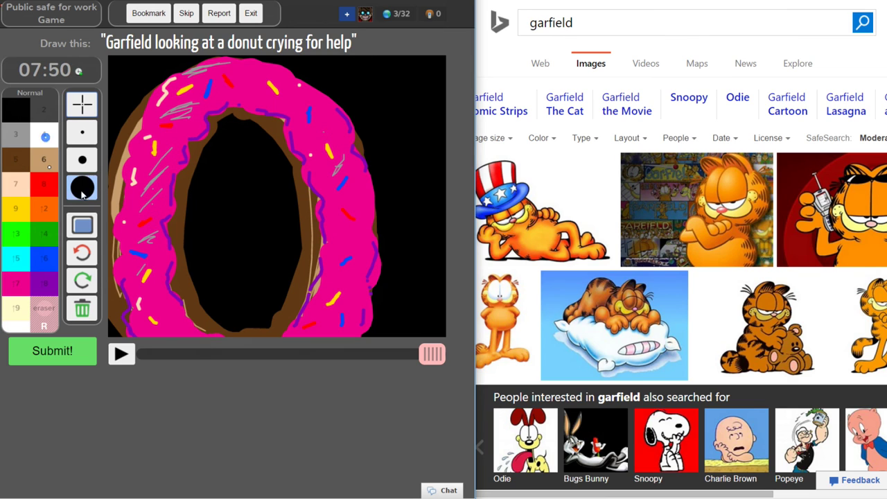
{"action": "left_click", "coordinate": [82, 160]}
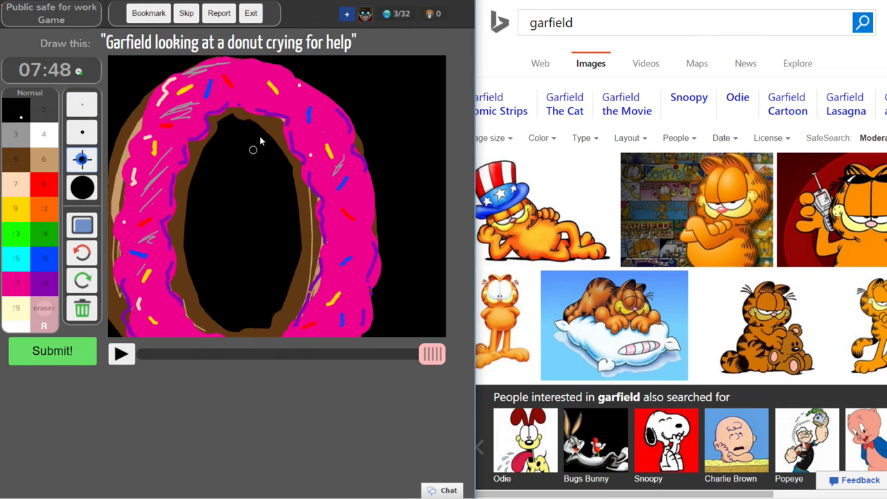
{"action": "mouse_move", "coordinate": [229, 131]}
{"action": "left_mouse_down"}
{"action": "mouse_move", "coordinate": [229, 145]}
{"action": "mouse_move", "coordinate": [233, 132]}
{"action": "mouse_move", "coordinate": [247, 140]}
{"action": "mouse_move", "coordinate": [246, 130]}
{"action": "mouse_move", "coordinate": [244, 144]}
{"action": "mouse_move", "coordinate": [251, 138]}
{"action": "mouse_move", "coordinate": [212, 158]}
{"action": "left_mouse_up"}
{"action": "left_click_drag", "start_coordinate": [269, 139], "coordinate": [270, 156]}
{"action": "left_click_drag", "start_coordinate": [233, 313], "coordinate": [234, 326]}
{"action": "mouse_move", "coordinate": [248, 313]}
{"action": "left_mouse_down"}
{"action": "mouse_move", "coordinate": [249, 326]}
{"action": "mouse_move", "coordinate": [265, 327]}
{"action": "mouse_move", "coordinate": [221, 329]}
{"action": "left_mouse_up"}
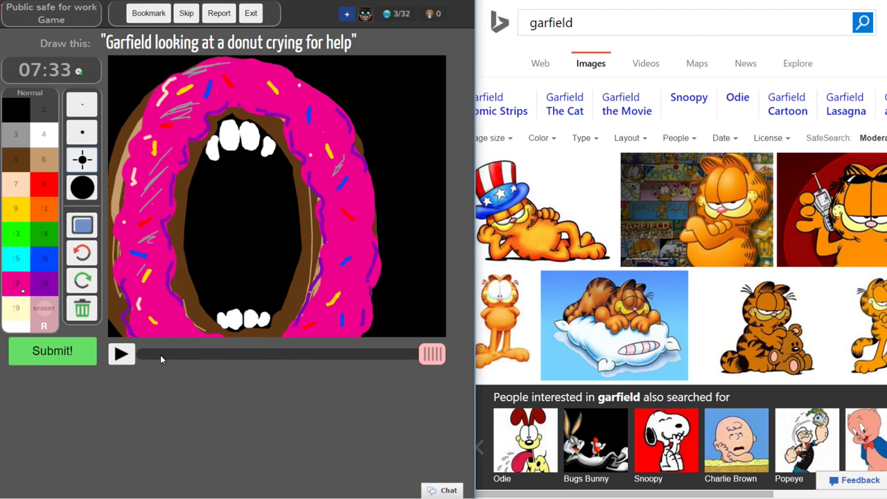
Add small white teeth at both ends of the top row and touch up its edge.
{"action": "left_click", "coordinate": [281, 153]}
{"action": "key", "text": "1"}
{"action": "left_click_drag", "start_coordinate": [201, 156], "coordinate": [200, 164]}
{"action": "key", "text": "8"}
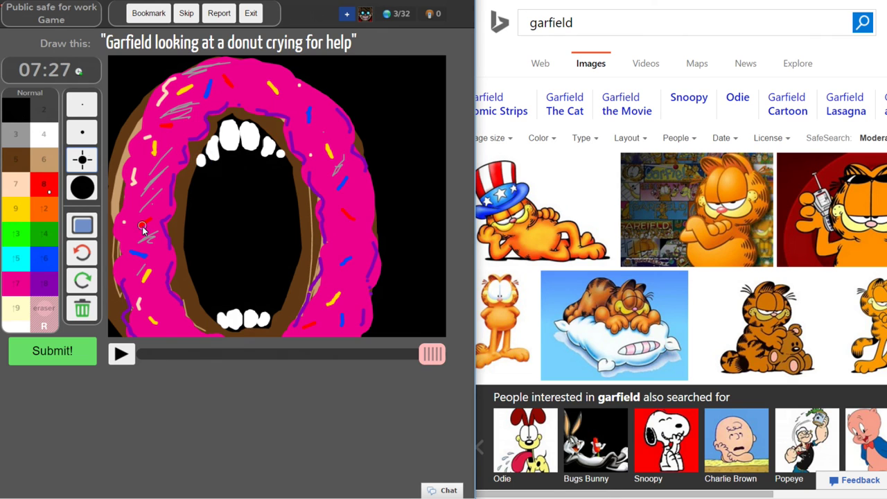
{"action": "left_click", "coordinate": [15, 110]}
{"action": "left_click", "coordinate": [82, 104]}
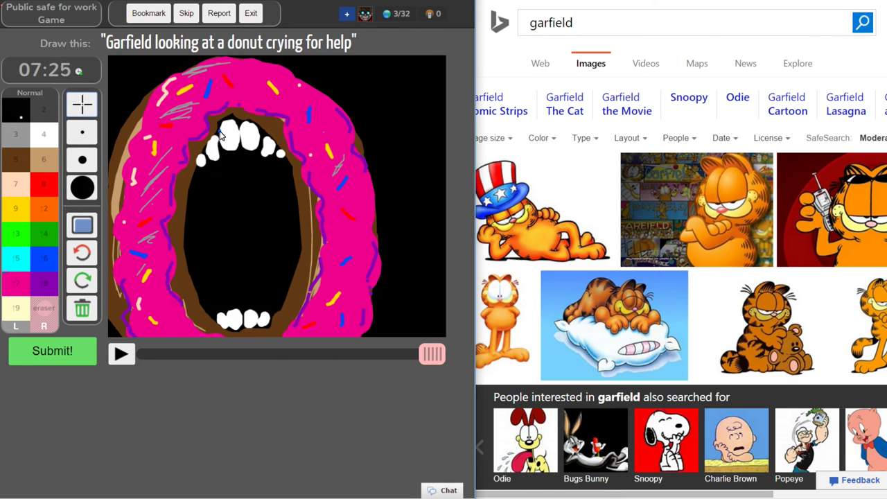
{"action": "key", "text": "4"}
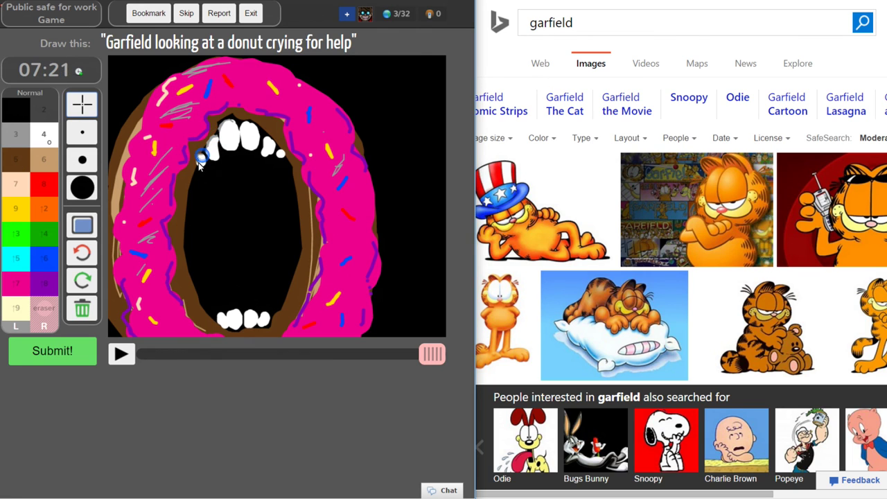
{"action": "left_click", "coordinate": [201, 158]}
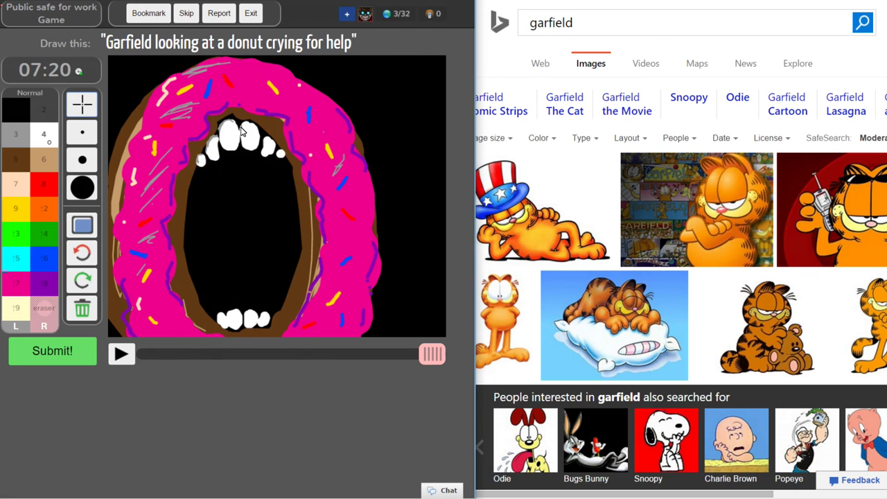
{"action": "left_click", "coordinate": [271, 147]}
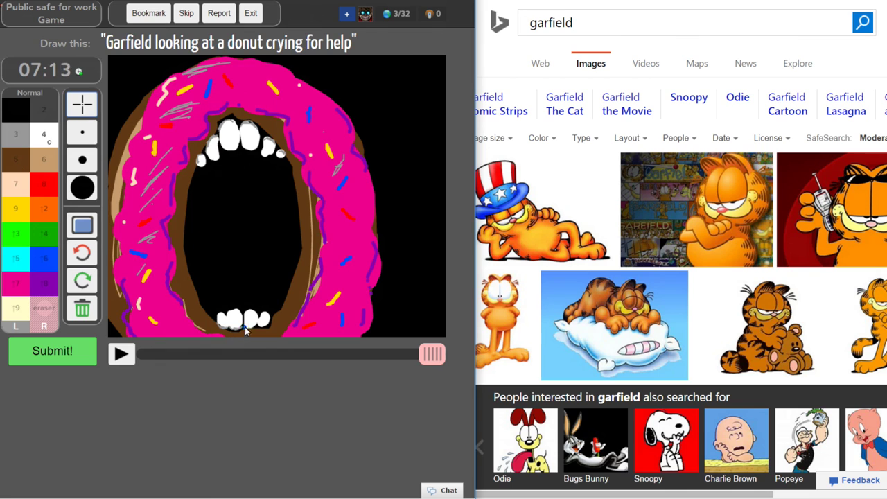
{"action": "left_click", "coordinate": [236, 128]}
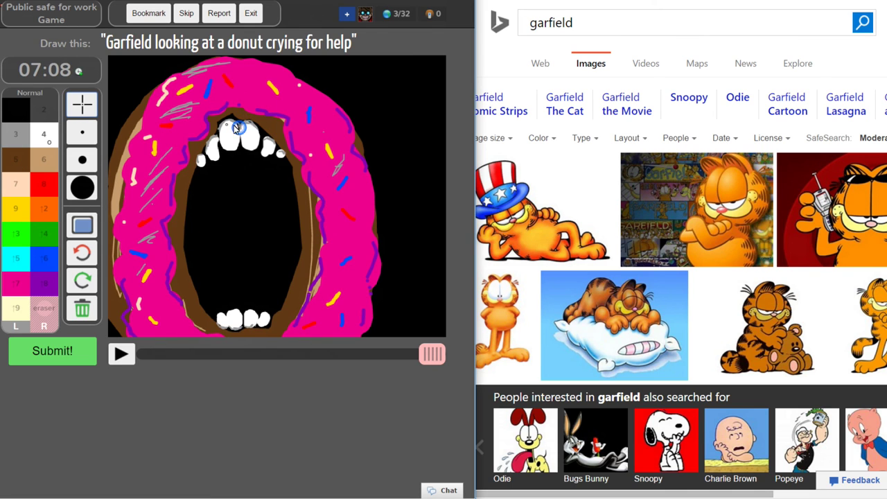
{"action": "left_click", "coordinate": [30, 167]}
{"action": "left_click", "coordinate": [18, 109]}
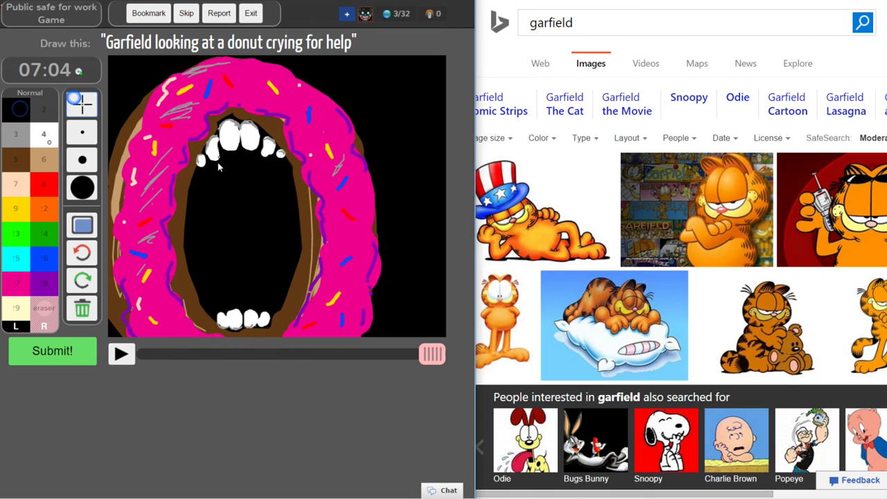
Stamp two large yellow eyes on the donut's upper icing.
{"action": "left_click", "coordinate": [22, 210]}
{"action": "left_click", "coordinate": [82, 186]}
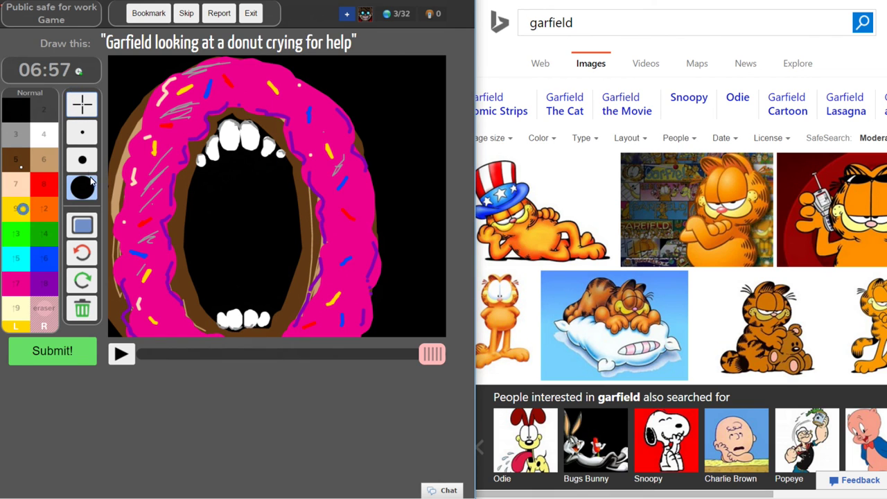
{"action": "left_click", "coordinate": [83, 186]}
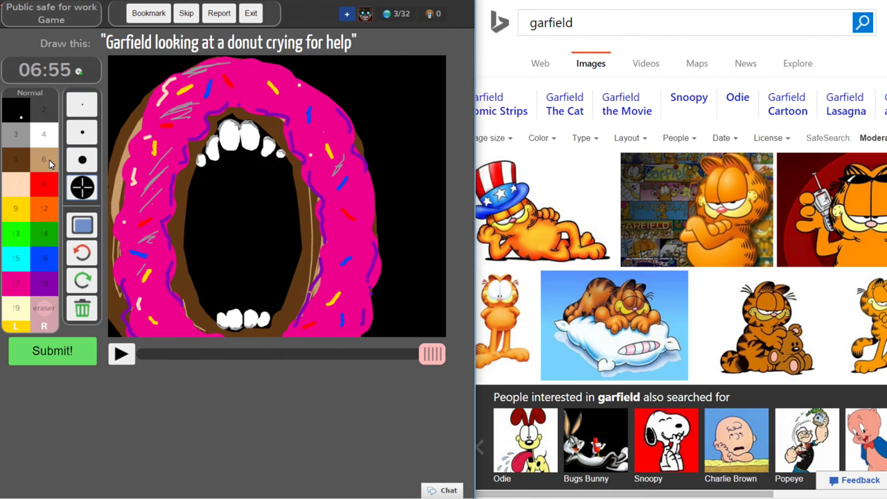
{"action": "left_click", "coordinate": [50, 164]}
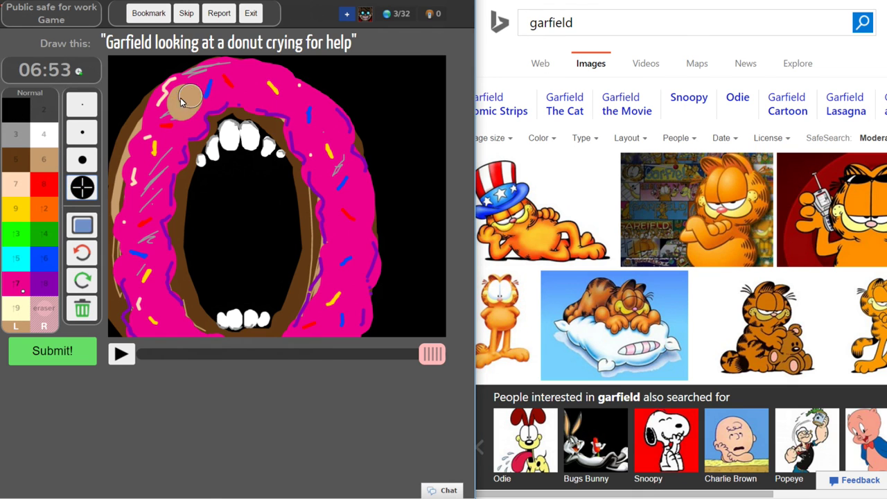
{"action": "left_click", "coordinate": [291, 97]}
{"action": "left_click", "coordinate": [82, 160]}
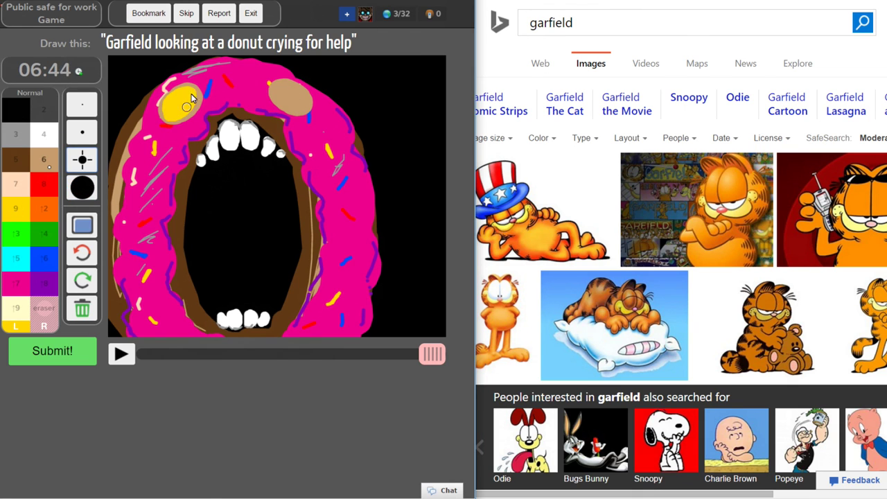
{"action": "left_click_drag", "start_coordinate": [301, 99], "coordinate": [280, 92]}
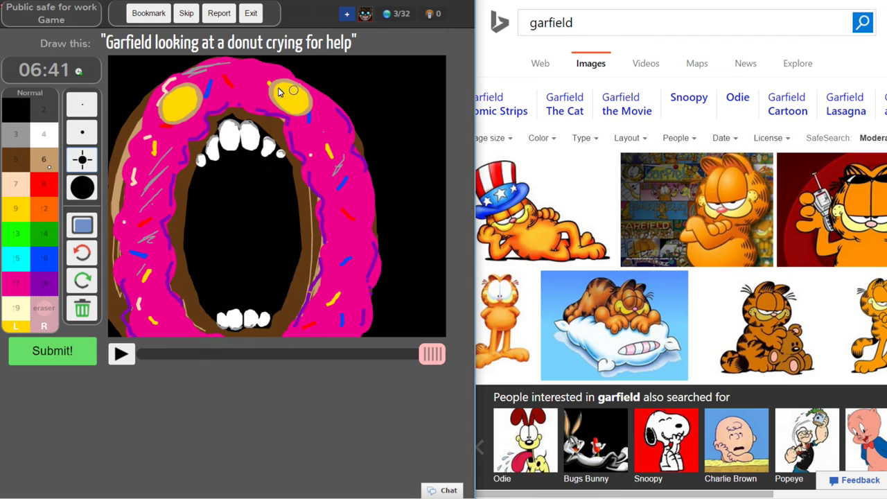
Draw black slit pupils in both eyes and outline them with fine tan strokes.
{"action": "left_click", "coordinate": [21, 109]}
{"action": "left_click", "coordinate": [82, 132]}
{"action": "left_click_drag", "start_coordinate": [181, 100], "coordinate": [181, 111]}
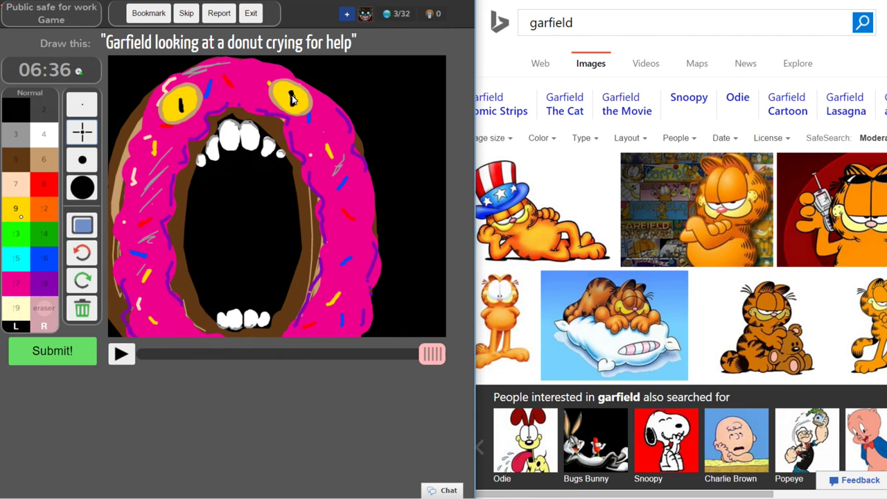
{"action": "left_click", "coordinate": [82, 104]}
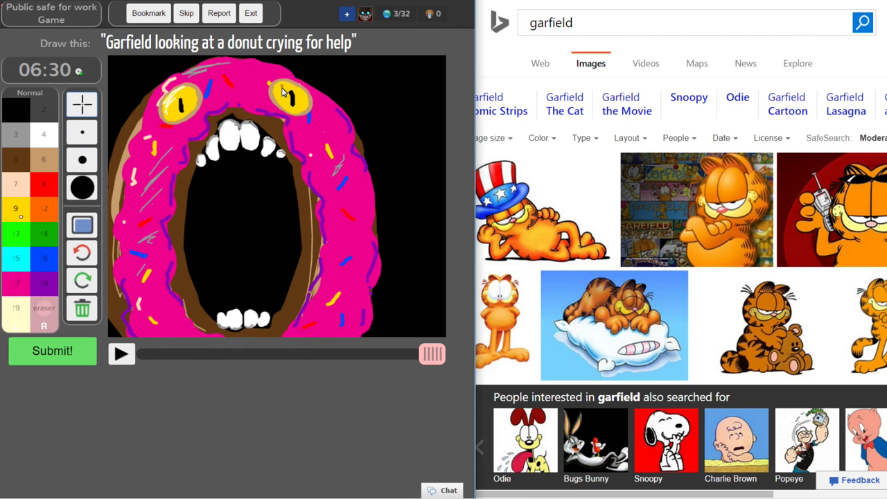
{"action": "left_click", "coordinate": [43, 160]}
{"action": "left_click_drag", "start_coordinate": [187, 111], "coordinate": [291, 111]}
{"action": "key", "text": "1"}
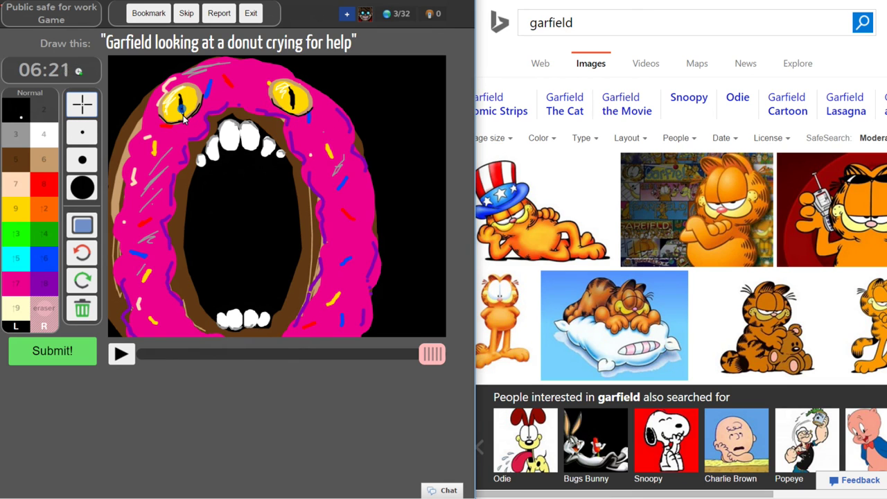
{"action": "left_click_drag", "start_coordinate": [182, 96], "coordinate": [181, 124]}
{"action": "left_click", "coordinate": [43, 210]}
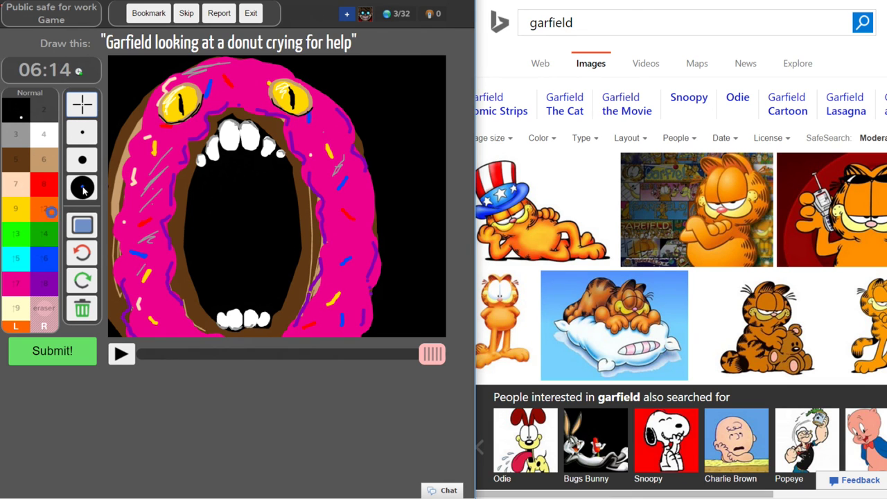
{"action": "left_click", "coordinate": [82, 187]}
Paint an orange Garfield blob right of the donut with a raised, fingered paw.
{"action": "mouse_move", "coordinate": [409, 260]}
{"action": "left_mouse_down"}
{"action": "mouse_move", "coordinate": [386, 251]}
{"action": "mouse_move", "coordinate": [363, 316]}
{"action": "mouse_move", "coordinate": [339, 317]}
{"action": "mouse_move", "coordinate": [334, 307]}
{"action": "left_mouse_up"}
{"action": "key", "text": "["}
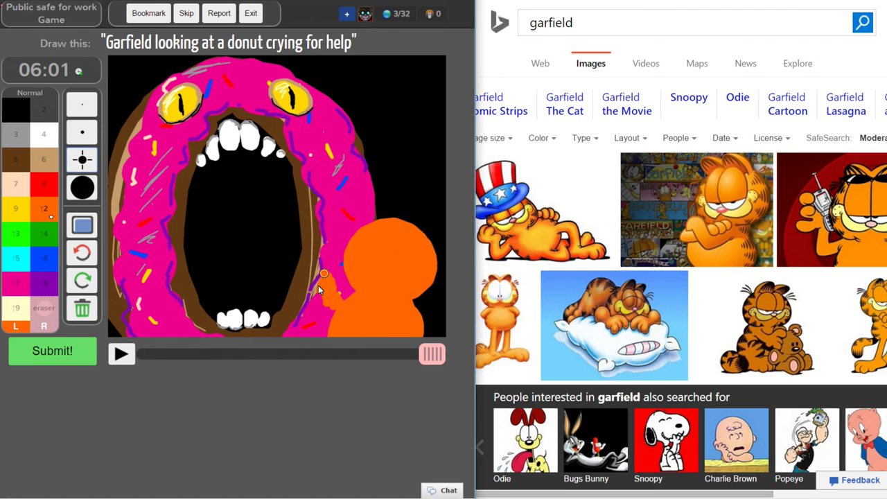
{"action": "left_click_drag", "start_coordinate": [332, 314], "coordinate": [331, 283]}
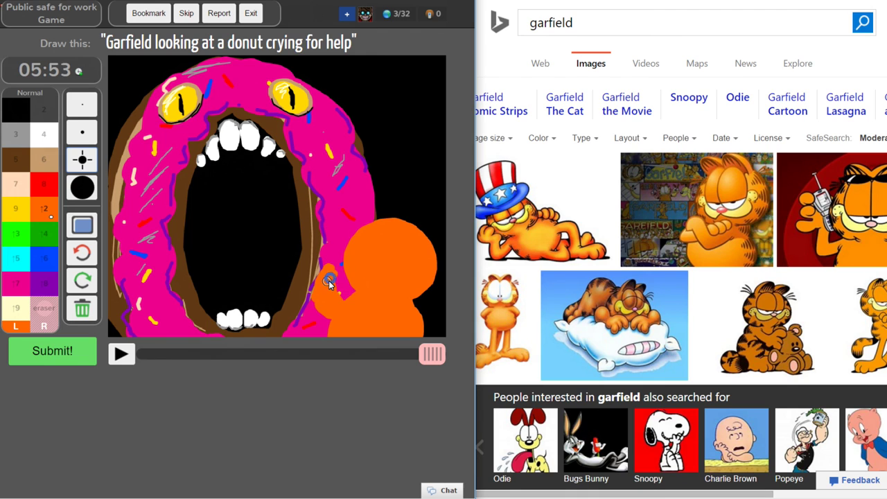
{"action": "left_click_drag", "start_coordinate": [332, 275], "coordinate": [327, 285]}
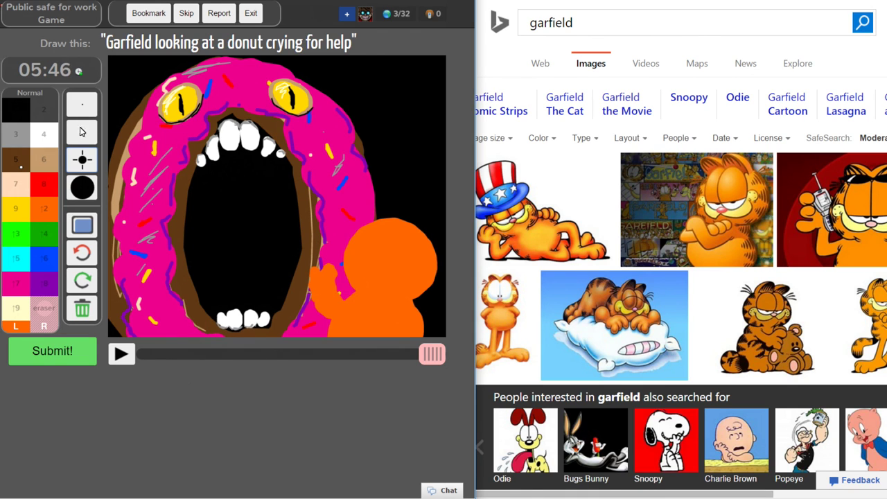
Add ears and big white eyes to Garfield's head, then start a yellow muzzle.
{"action": "key", "text": "1"}
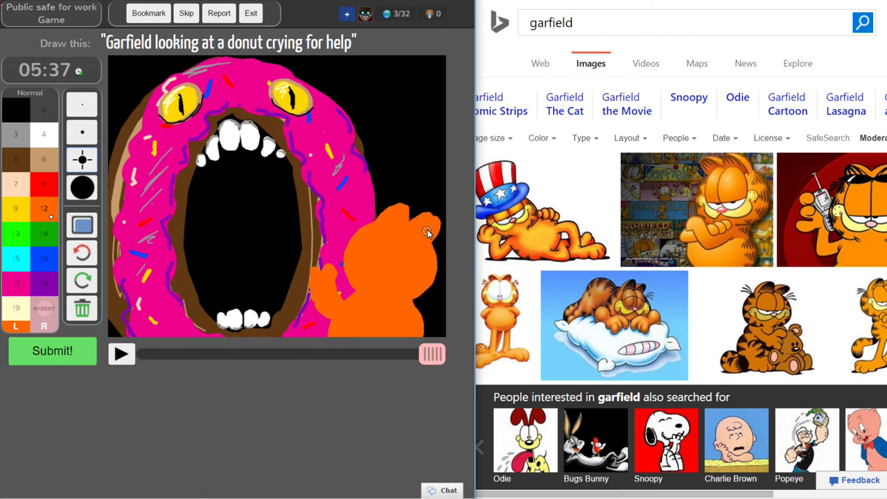
{"action": "mouse_move", "coordinate": [427, 223]}
{"action": "left_mouse_down"}
{"action": "mouse_move", "coordinate": [416, 208]}
{"action": "mouse_move", "coordinate": [371, 235]}
{"action": "mouse_move", "coordinate": [388, 258]}
{"action": "mouse_move", "coordinate": [394, 242]}
{"action": "mouse_move", "coordinate": [399, 253]}
{"action": "mouse_move", "coordinate": [392, 240]}
{"action": "left_mouse_up"}
{"action": "key", "text": "shift+2"}
{"action": "key", "text": "["}
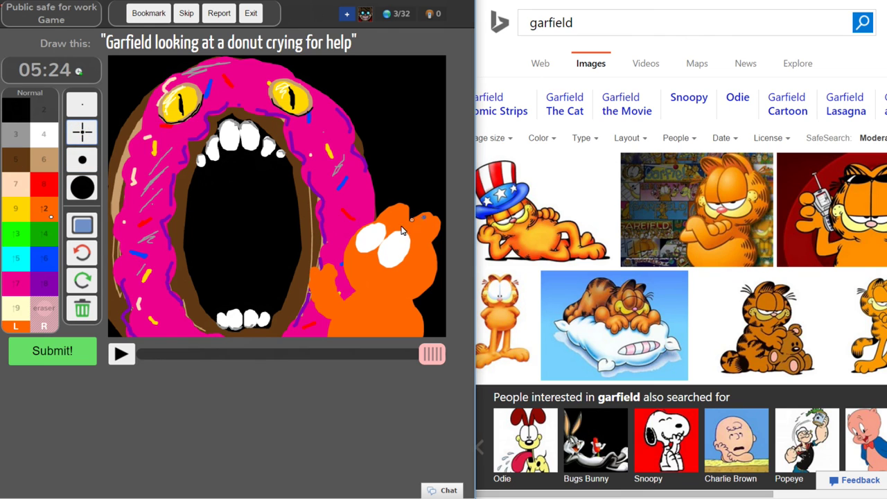
{"action": "key", "text": "9"}
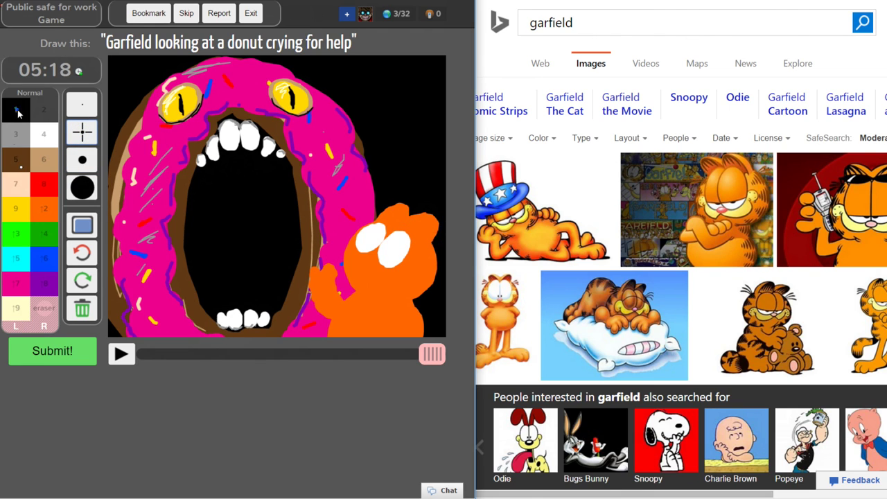
{"action": "left_click_drag", "start_coordinate": [360, 257], "coordinate": [391, 275]}
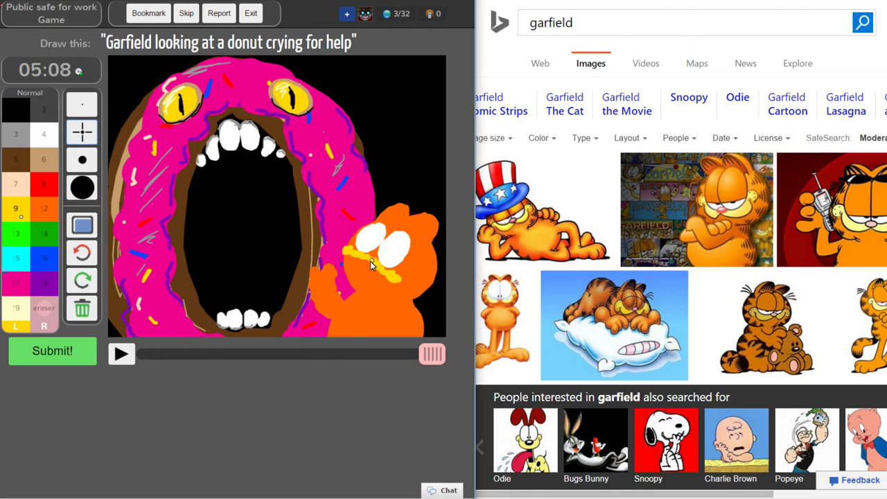
Paint Garfield's pink nose and wide-open black mouth, then touch up around it in orange.
{"action": "key", "text": "1"}
{"action": "key", "text": "2"}
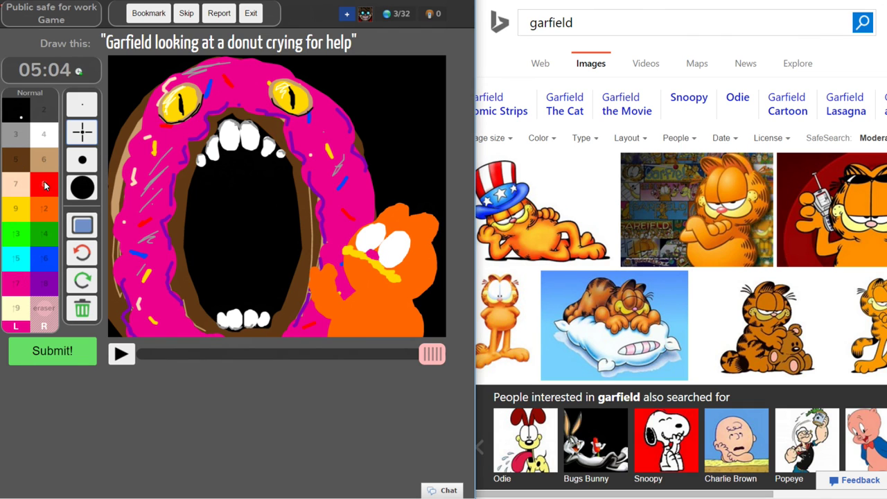
{"action": "left_click", "coordinate": [17, 111]}
{"action": "left_click", "coordinate": [81, 160]}
{"action": "left_click_drag", "start_coordinate": [362, 270], "coordinate": [365, 280]}
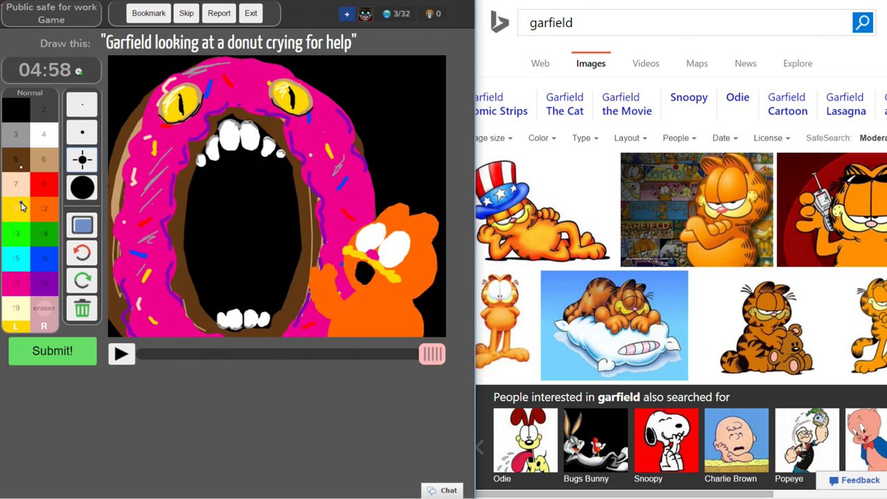
{"action": "left_click", "coordinate": [74, 107]}
{"action": "key", "text": "1"}
{"action": "key", "text": "2"}
{"action": "left_click", "coordinate": [79, 131]}
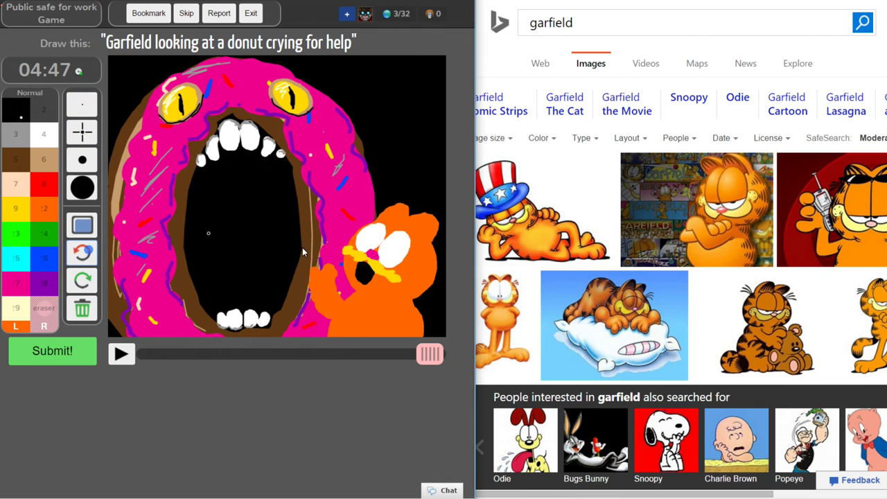
{"action": "left_click_drag", "start_coordinate": [388, 258], "coordinate": [390, 276]}
Fill out the yellow muzzle and repaint Garfield's eyes white.
{"action": "key", "text": "9"}
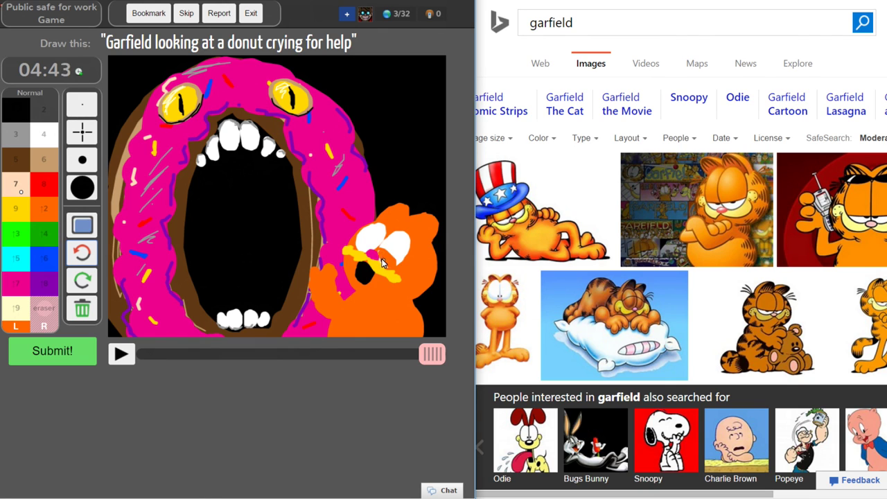
{"action": "key", "text": "4"}
{"action": "mouse_move", "coordinate": [379, 252]}
{"action": "left_mouse_down"}
{"action": "mouse_move", "coordinate": [371, 240]}
{"action": "mouse_move", "coordinate": [388, 246]}
{"action": "left_mouse_up"}
{"action": "key", "text": "1"}
{"action": "key", "text": "2"}
{"action": "key", "text": "1"}
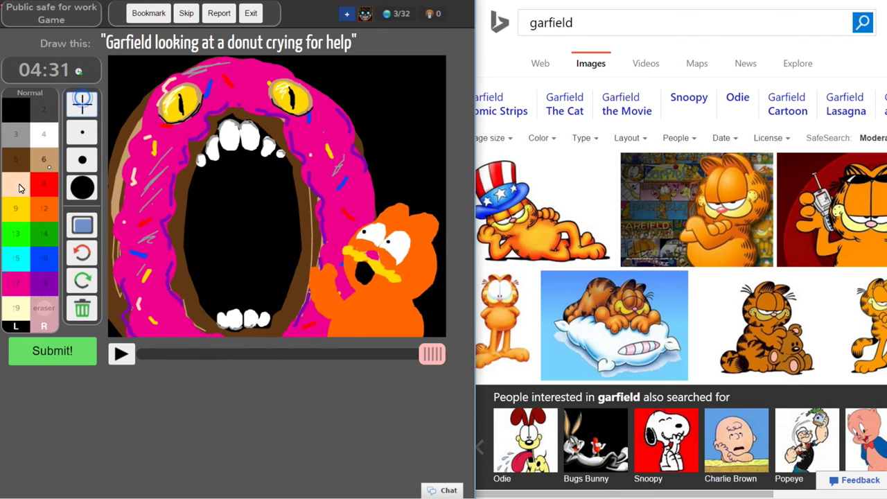
{"action": "left_click", "coordinate": [50, 204]}
{"action": "key", "text": "w"}
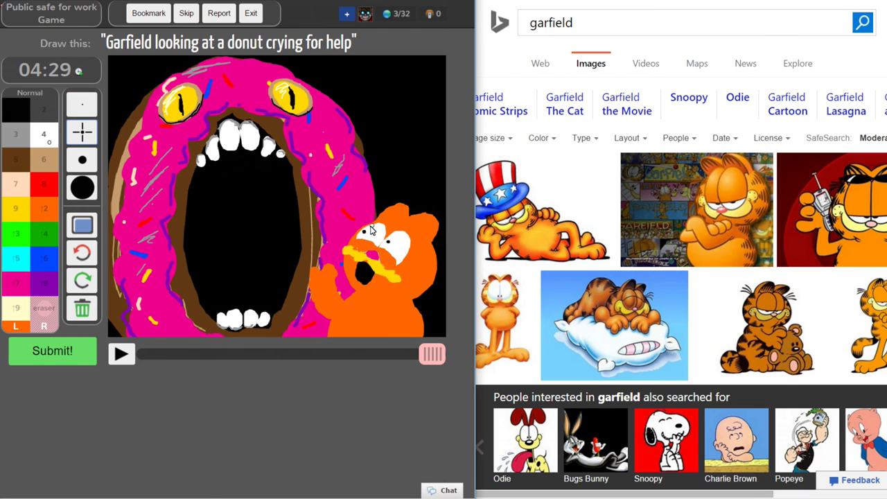
Draw black pupils in Garfield's eyes and undo stray orange strokes.
{"action": "key", "text": "ctrl+z"}
{"action": "key", "text": "q"}
{"action": "key", "text": "1"}
{"action": "mouse_move", "coordinate": [372, 236]}
{"action": "left_mouse_down"}
{"action": "mouse_move", "coordinate": [381, 248]}
{"action": "mouse_move", "coordinate": [402, 246]}
{"action": "left_mouse_up"}
{"action": "key", "text": "1"}
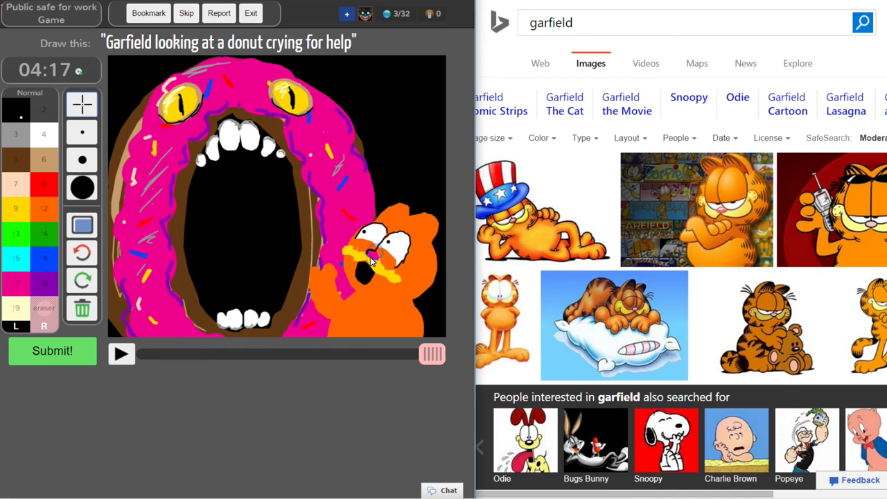
{"action": "left_click", "coordinate": [358, 240], "text": "alt"}
{"action": "left_click", "coordinate": [96, 266]}
{"action": "left_click", "coordinate": [355, 241], "text": "alt"}
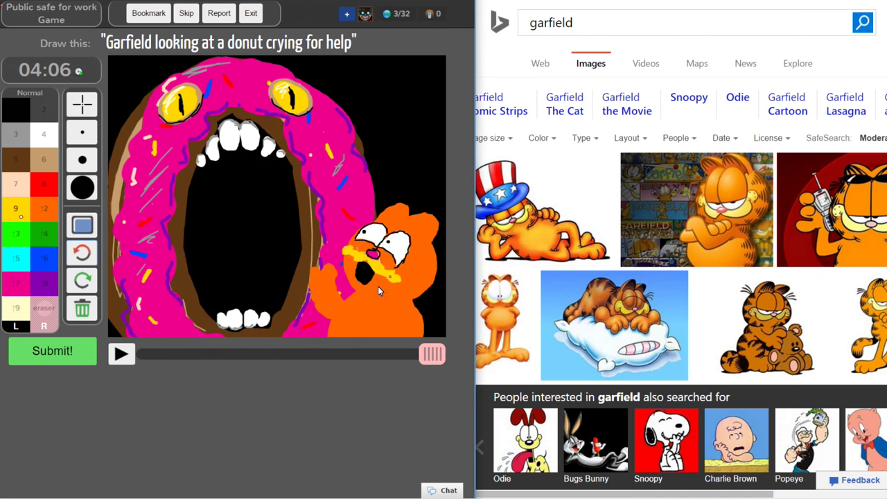
Draw pointed ears and spiky fur on Garfield's head, and paint yellow around his mouth and cheek.
{"action": "mouse_move", "coordinate": [409, 207]}
{"action": "left_mouse_down"}
{"action": "mouse_move", "coordinate": [394, 210]}
{"action": "mouse_move", "coordinate": [413, 216]}
{"action": "mouse_move", "coordinate": [423, 235]}
{"action": "left_mouse_up"}
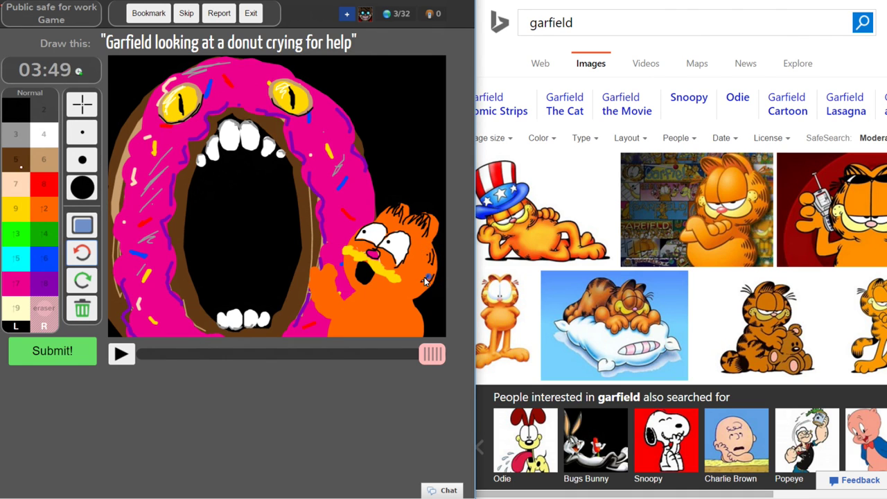
{"action": "left_click", "coordinate": [16, 282]}
{"action": "key", "text": "9"}
{"action": "left_click_drag", "start_coordinate": [346, 256], "coordinate": [392, 279]}
{"action": "key", "text": "1"}
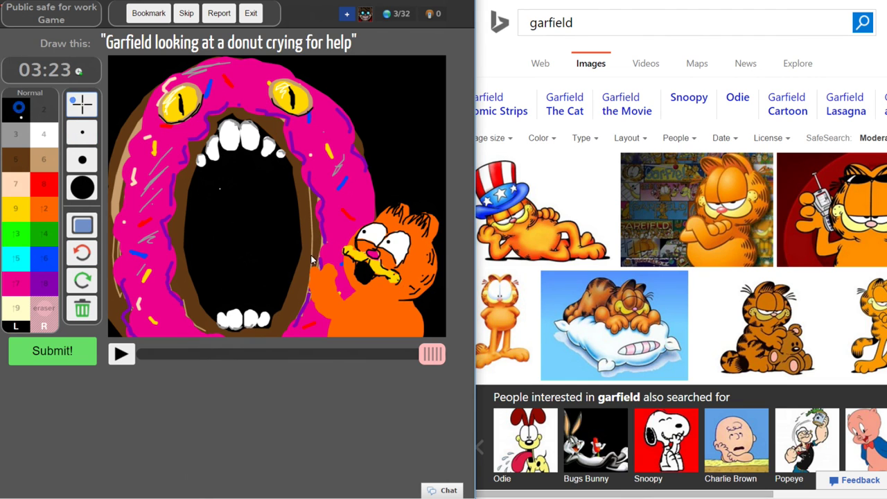
{"action": "key", "text": "shift+2"}
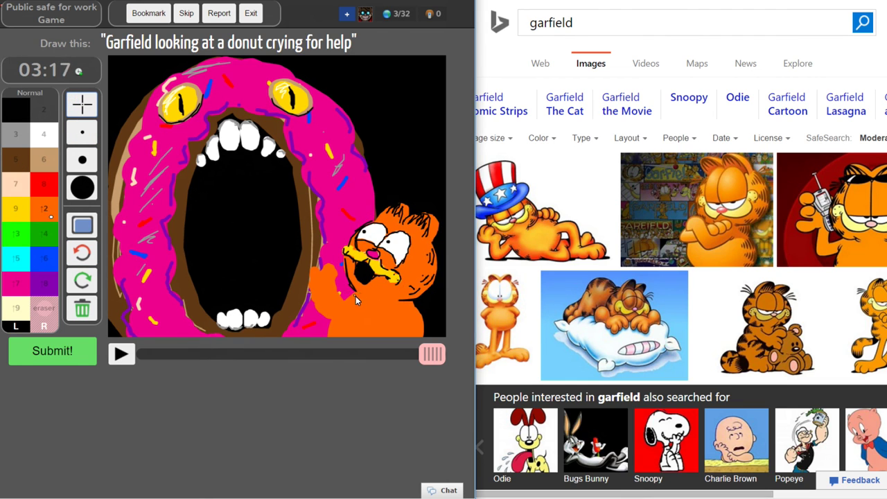
Reshape Garfield's raised orange arm toward the donut and outline his paw in black.
{"action": "mouse_move", "coordinate": [355, 296]}
{"action": "left_mouse_down"}
{"action": "mouse_move", "coordinate": [347, 328]}
{"action": "mouse_move", "coordinate": [366, 309]}
{"action": "mouse_move", "coordinate": [314, 269]}
{"action": "mouse_move", "coordinate": [314, 287]}
{"action": "left_mouse_up"}
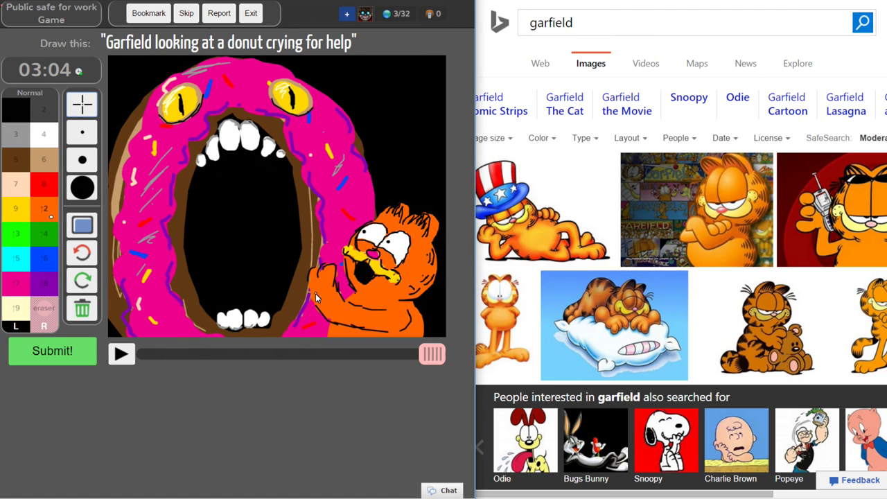
{"action": "key", "text": "1"}
{"action": "mouse_move", "coordinate": [325, 270]}
{"action": "left_mouse_down"}
{"action": "mouse_move", "coordinate": [314, 298]}
{"action": "mouse_move", "coordinate": [331, 281]}
{"action": "left_mouse_up"}
{"action": "key", "text": "0"}
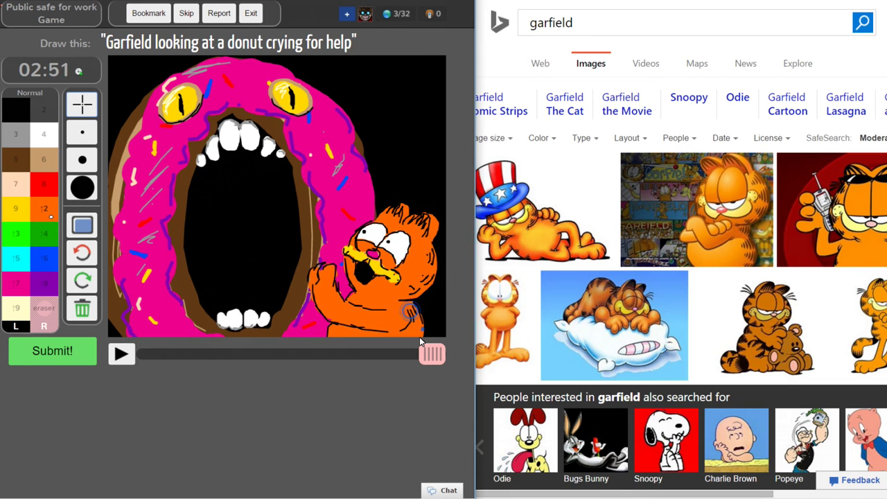
{"action": "key", "text": "bracketright"}
{"action": "key", "text": "bracketright"}
Undo a stray head stroke, outline the fingers with the smallest black brush, then select cyan.
{"action": "left_click", "coordinate": [82, 251]}
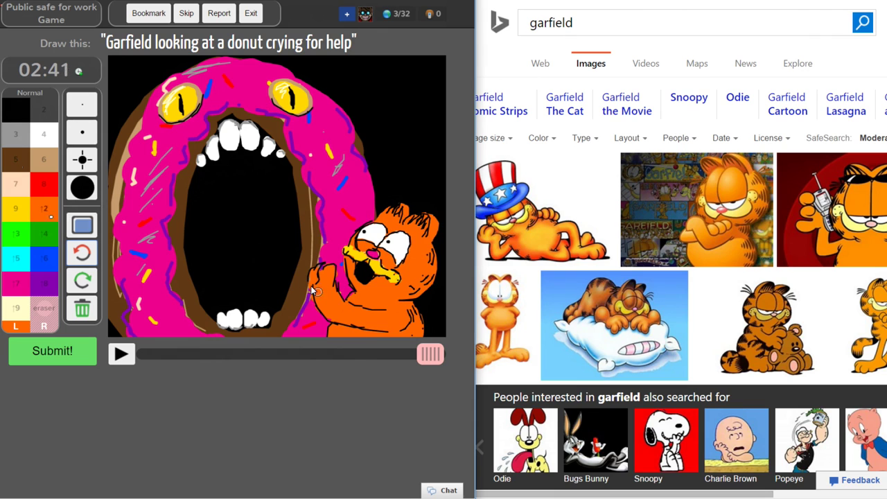
{"action": "key", "text": "1"}
{"action": "key", "text": "bracketleft"}
{"action": "key", "text": "bracketleft"}
{"action": "mouse_move", "coordinate": [312, 262]}
{"action": "left_mouse_down"}
{"action": "mouse_move", "coordinate": [320, 286]}
{"action": "mouse_move", "coordinate": [337, 275]}
{"action": "left_mouse_up"}
{"action": "key", "text": "shift+2"}
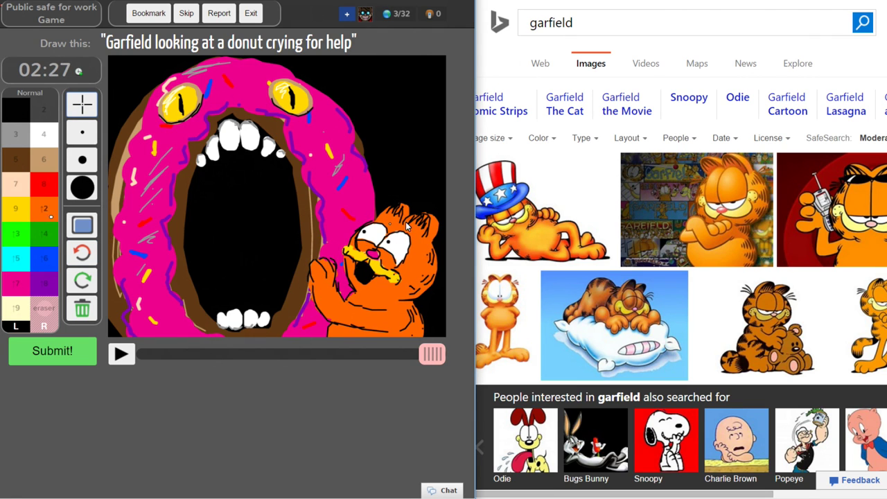
{"action": "left_click_drag", "start_coordinate": [407, 214], "coordinate": [431, 223]}
{"action": "key", "text": "shift+2"}
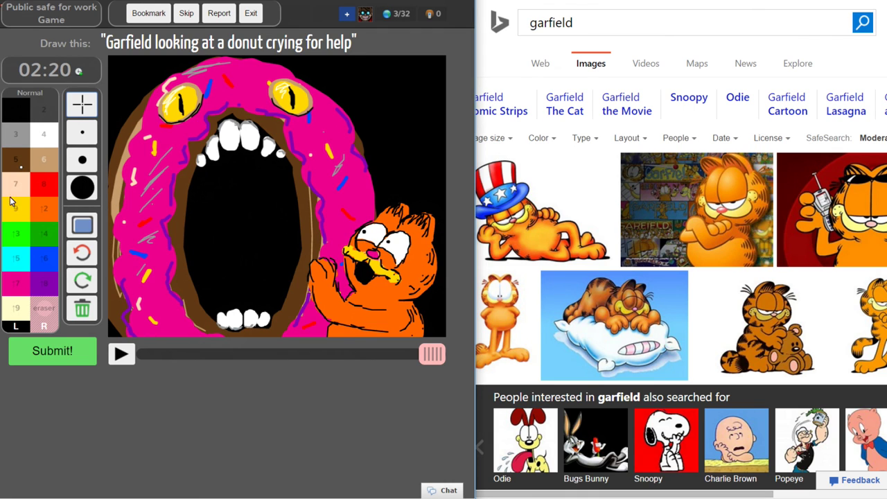
{"action": "key", "text": "shift+5"}
{"action": "key", "text": "bracketright"}
Add a cyan tear with a white highlight under Garfield's eye.
{"action": "key", "text": "4"}
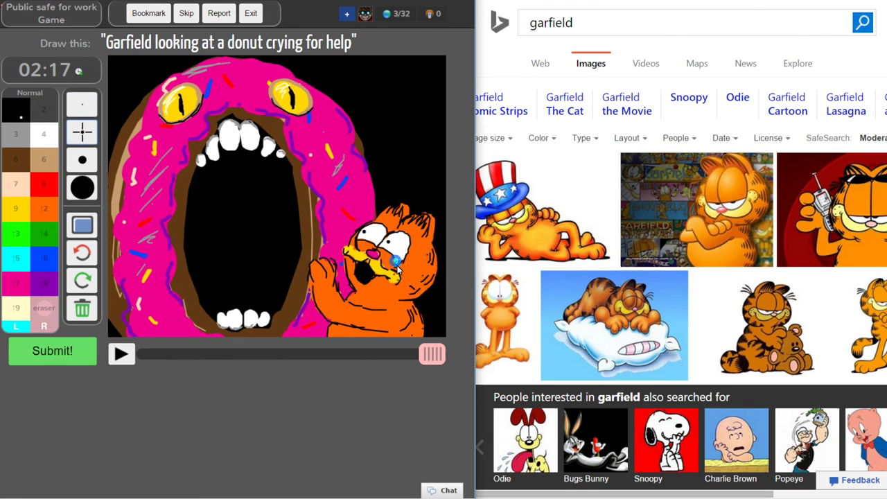
{"action": "left_click", "coordinate": [398, 265]}
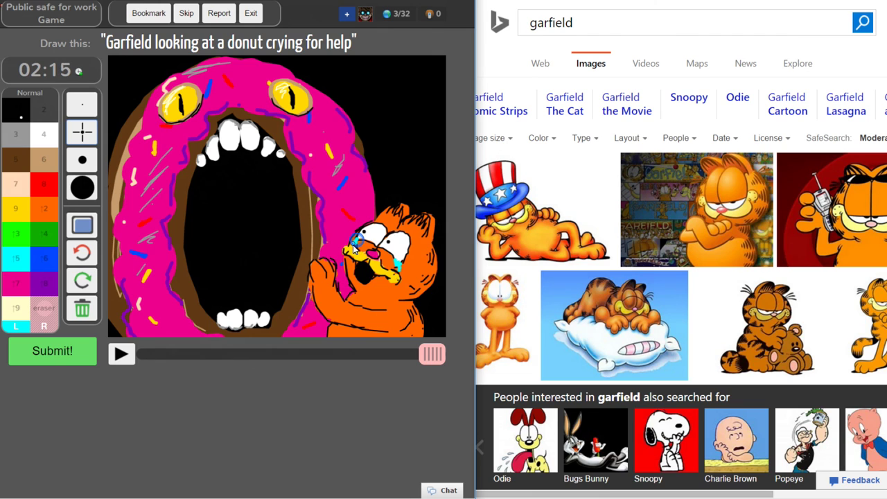
{"action": "left_click", "coordinate": [356, 249]}
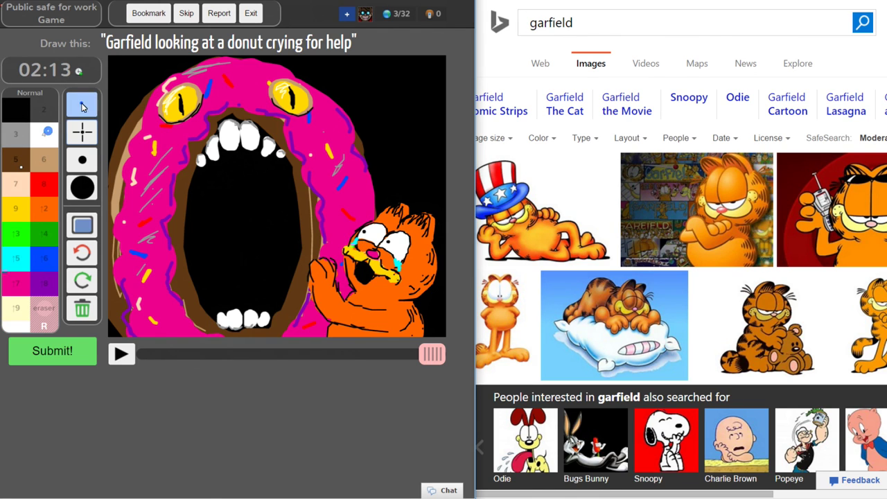
Paint a large white thought bubble top right with small trailing bubbles toward Garfield.
{"action": "left_click", "coordinate": [82, 104]}
{"action": "left_click", "coordinate": [82, 187]}
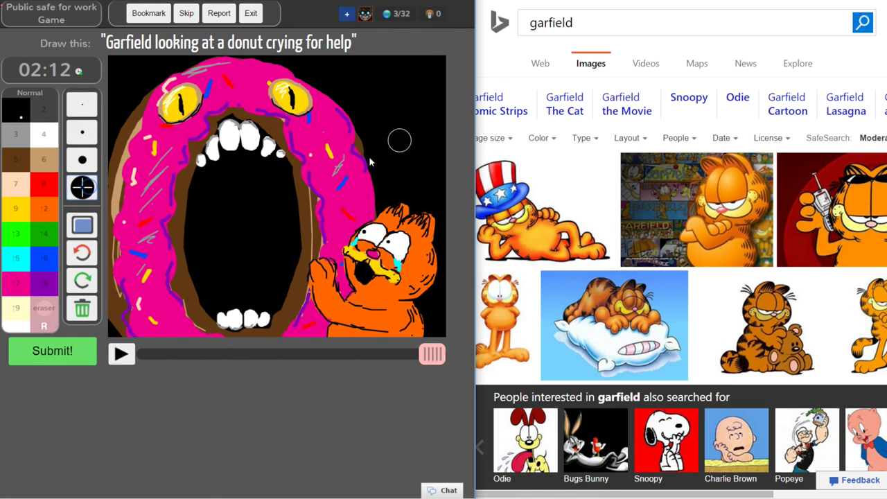
{"action": "mouse_move", "coordinate": [388, 139]}
{"action": "left_mouse_down"}
{"action": "mouse_move", "coordinate": [412, 131]}
{"action": "mouse_move", "coordinate": [407, 112]}
{"action": "mouse_move", "coordinate": [348, 125]}
{"action": "mouse_move", "coordinate": [409, 141]}
{"action": "mouse_move", "coordinate": [349, 129]}
{"action": "mouse_move", "coordinate": [374, 156]}
{"action": "left_mouse_up"}
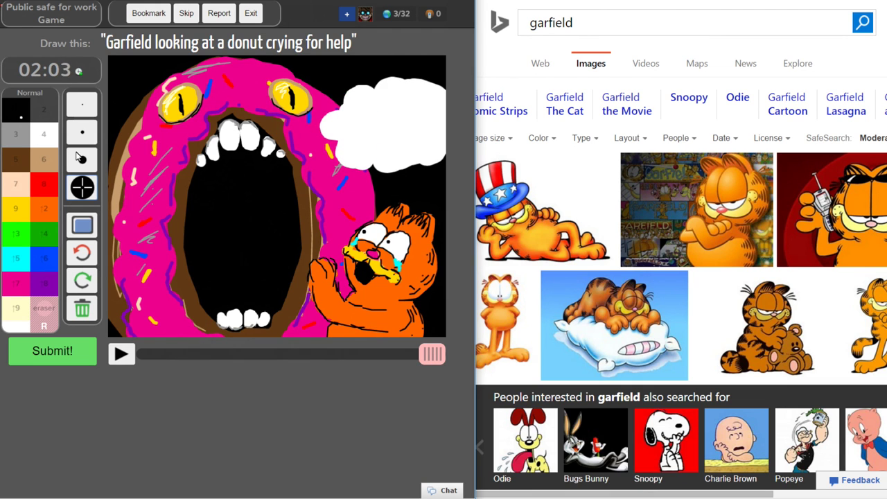
{"action": "left_click", "coordinate": [82, 160]}
{"action": "left_click", "coordinate": [428, 182]}
{"action": "left_click", "coordinate": [420, 202]}
Write 'HELP!' in thin black letters inside the thought bubble.
{"action": "left_click", "coordinate": [82, 131]}
{"action": "left_click", "coordinate": [15, 107]}
{"action": "left_click_drag", "start_coordinate": [347, 112], "coordinate": [346, 151]}
{"action": "mouse_move", "coordinate": [365, 105]}
{"action": "left_mouse_down"}
{"action": "mouse_move", "coordinate": [367, 147]}
{"action": "mouse_move", "coordinate": [394, 135]}
{"action": "mouse_move", "coordinate": [398, 113]}
{"action": "mouse_move", "coordinate": [412, 135]}
{"action": "mouse_move", "coordinate": [412, 102]}
{"action": "mouse_move", "coordinate": [413, 119]}
{"action": "left_mouse_up"}
{"action": "left_click_drag", "start_coordinate": [438, 91], "coordinate": [437, 122]}
{"action": "left_click", "coordinate": [438, 137]}
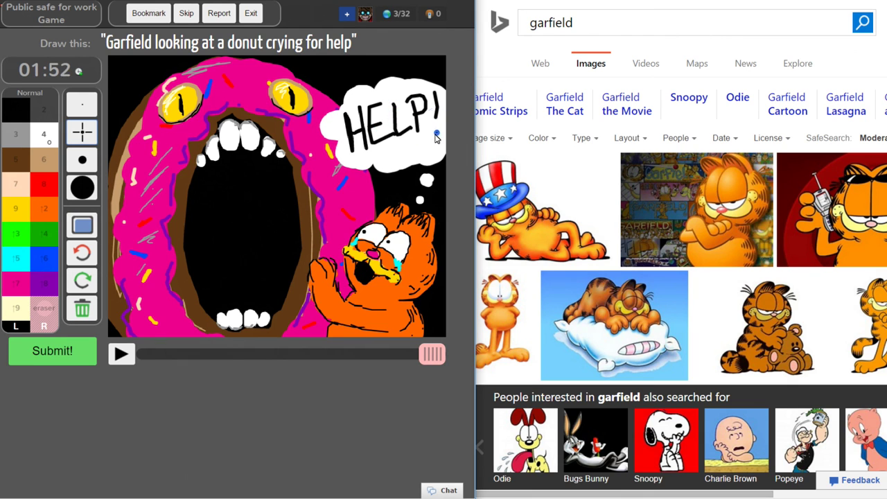
Cycle through orange, dark brown, black and magenta swatches, ending on magenta with the second brush size.
{"action": "left_click", "coordinate": [82, 104]}
{"action": "left_click", "coordinate": [44, 208]}
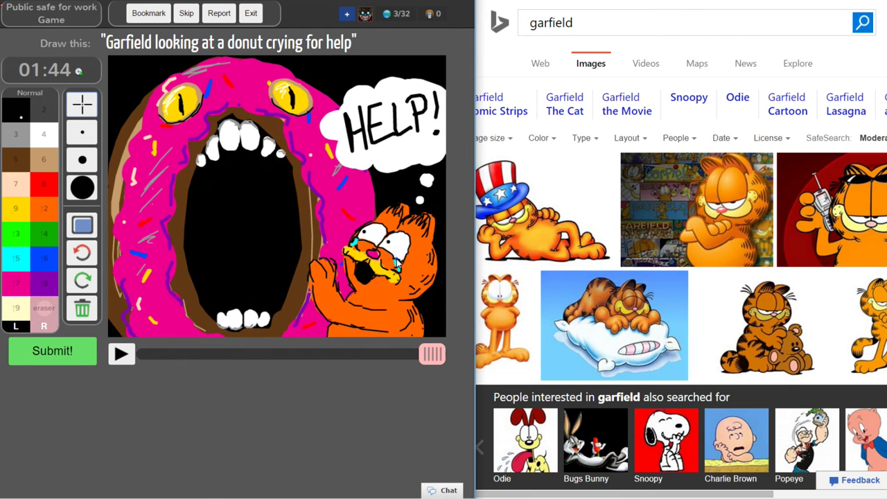
{"action": "key", "text": "5"}
{"action": "left_click", "coordinate": [82, 132]}
{"action": "left_click", "coordinate": [15, 283]}
{"action": "left_click", "coordinate": [15, 110]}
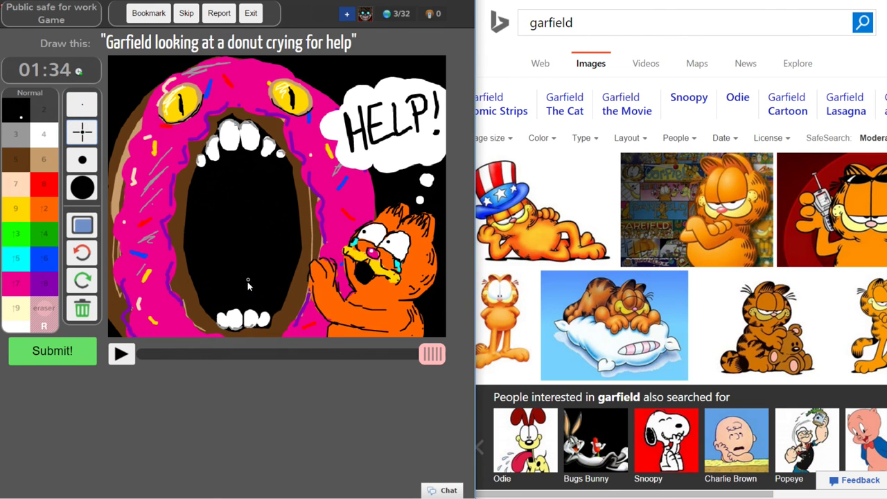
{"action": "left_click", "coordinate": [21, 288]}
Scroll the Bing results, search Bing Images for 'garfield scared', then pick black in Drawception.
{"action": "scroll", "coordinate": [655, 343], "scroll_direction": "down", "scroll_amount": 5}
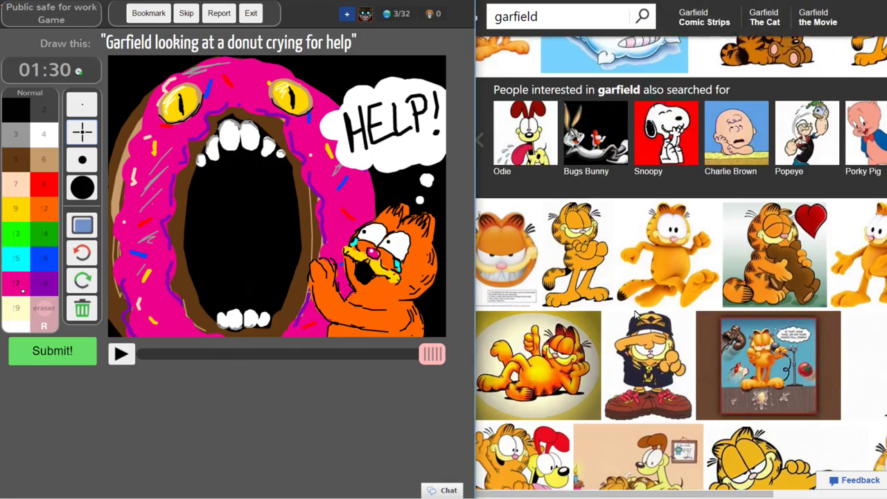
{"action": "scroll", "coordinate": [709, 314], "scroll_direction": "down", "scroll_amount": 5}
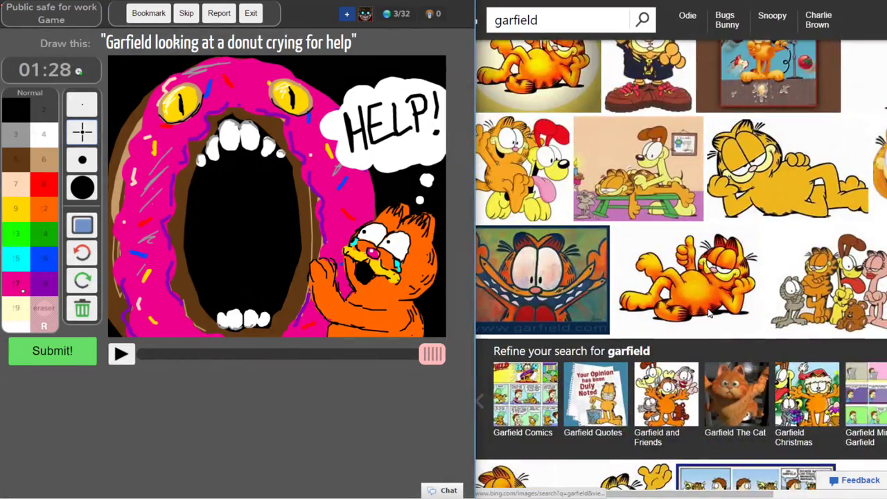
{"action": "scroll", "coordinate": [708, 314], "scroll_direction": "down", "scroll_amount": 3}
{"action": "scroll", "coordinate": [679, 278], "scroll_direction": "up", "scroll_amount": 15}
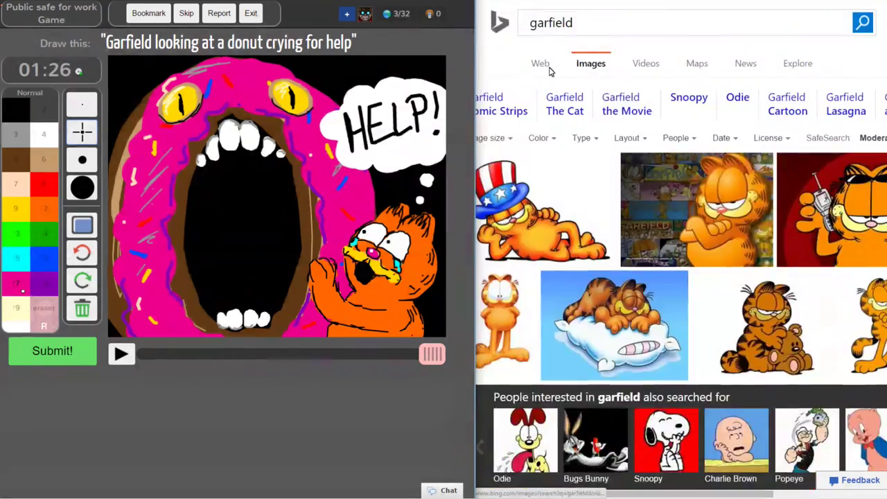
{"action": "left_click", "coordinate": [605, 33]}
{"action": "type", "text": "cared"}
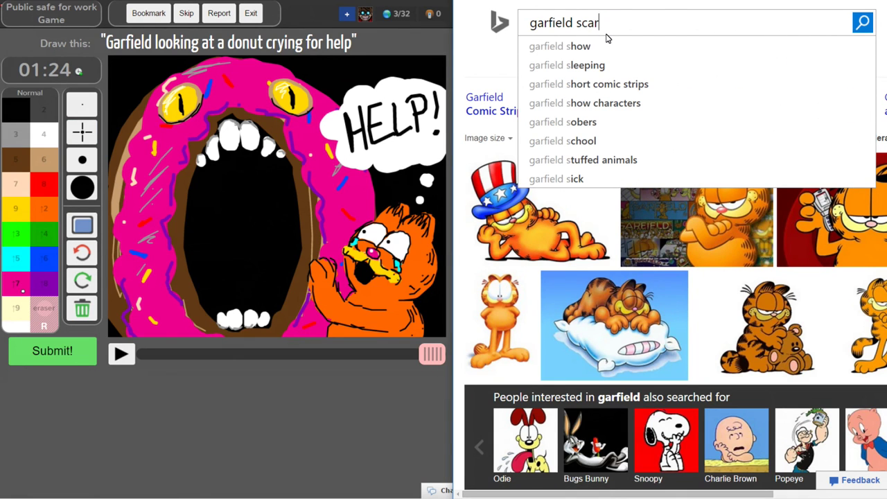
{"action": "key", "text": "Return"}
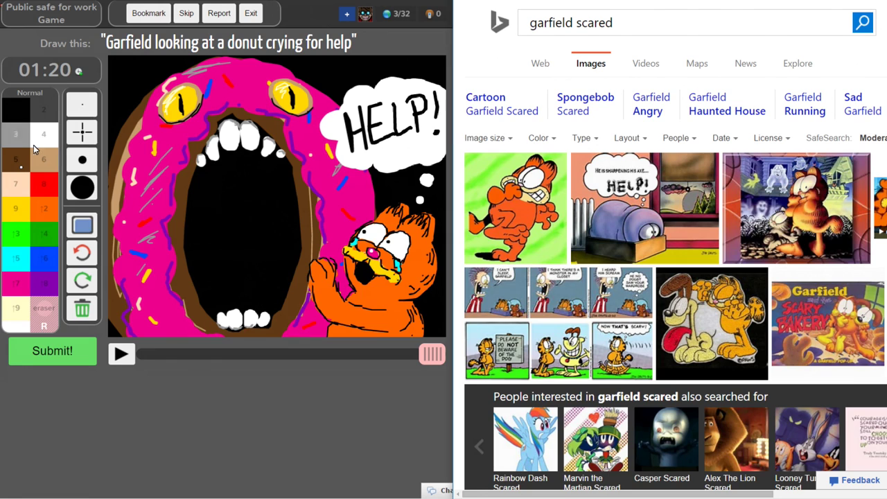
{"action": "left_click", "coordinate": [15, 110]}
Draw a row of bared teeth over Garfield's mouth with the thinnest black brush.
{"action": "left_click", "coordinate": [82, 159]}
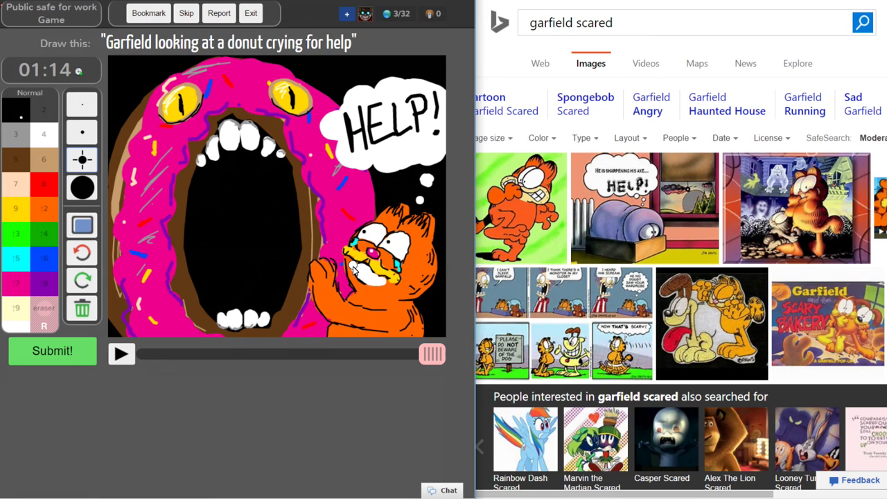
{"action": "key", "text": "4"}
{"action": "left_click", "coordinate": [34, 217]}
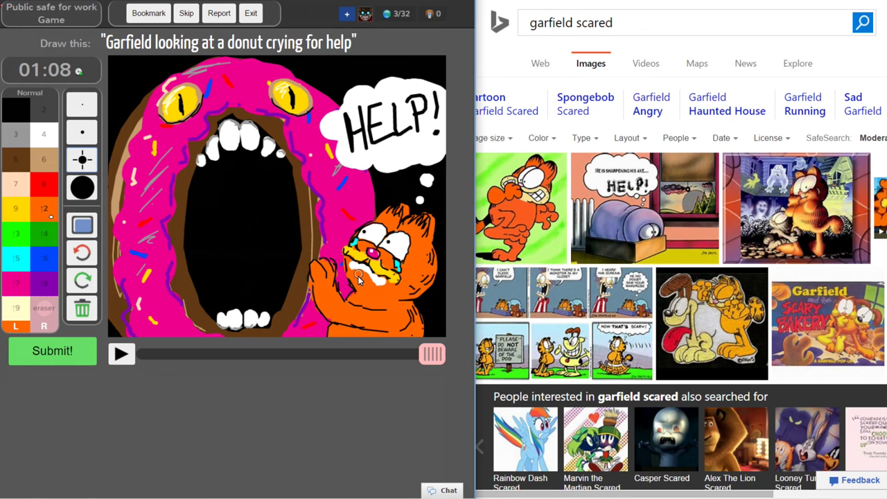
{"action": "key", "text": "bracketleft"}
{"action": "key", "text": "bracketleft"}
{"action": "key", "text": "1"}
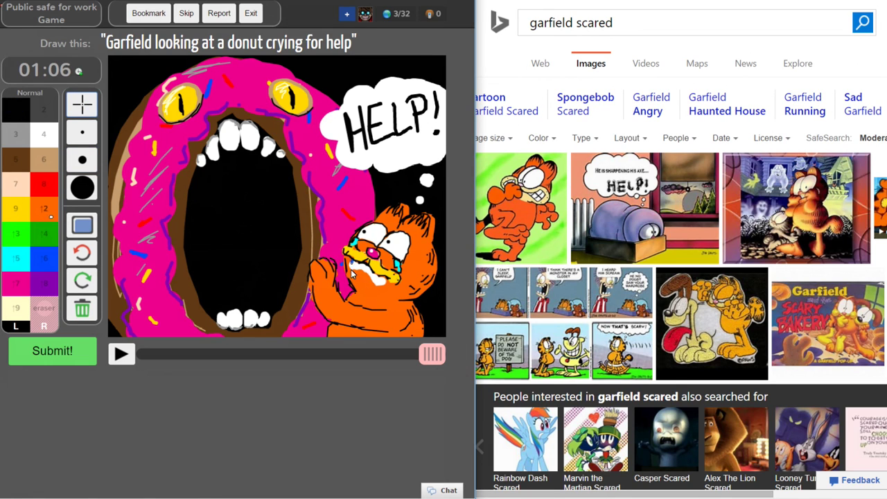
{"action": "mouse_move", "coordinate": [352, 273]}
{"action": "left_mouse_down"}
{"action": "mouse_move", "coordinate": [382, 283]}
{"action": "mouse_move", "coordinate": [368, 267]}
{"action": "mouse_move", "coordinate": [355, 272]}
{"action": "mouse_move", "coordinate": [396, 291]}
{"action": "mouse_move", "coordinate": [396, 251]}
{"action": "left_mouse_up"}
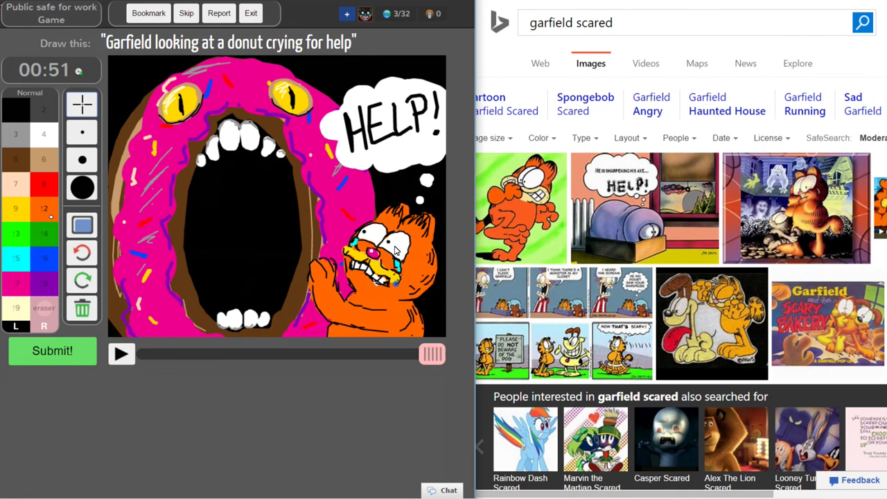
Undo the stray orange and magenta strokes near Garfield's mouth and hand.
{"action": "key", "text": "ctrl+z"}
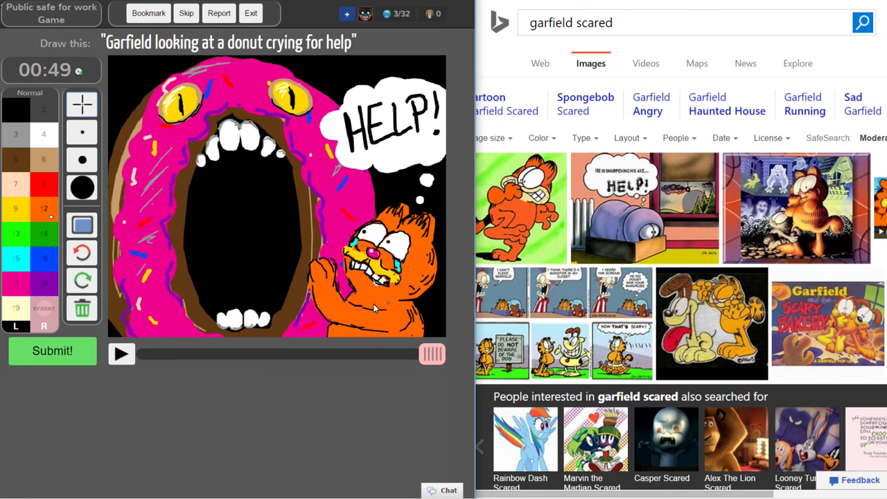
{"action": "key", "text": "shift+7"}
{"action": "key", "text": "bracketright"}
{"action": "key", "text": "bracketright"}
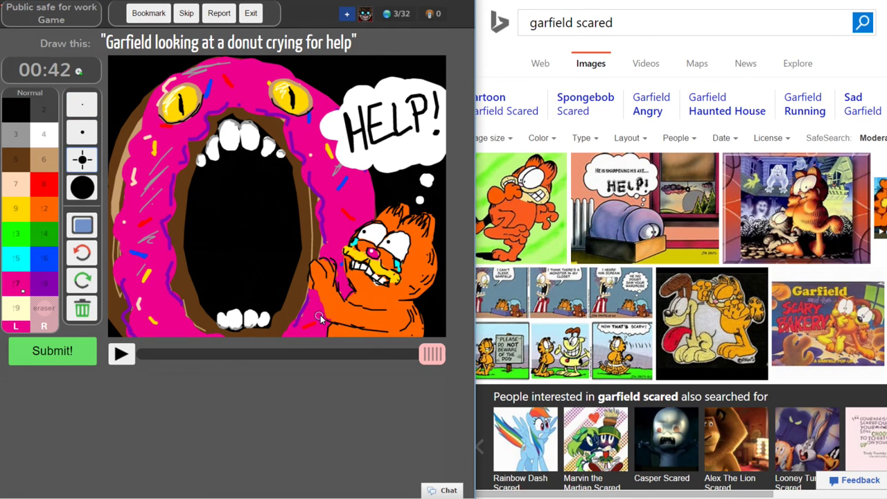
{"action": "key", "text": "1"}
{"action": "key", "text": "bracketleft"}
{"action": "key", "text": "bracketleft"}
{"action": "key", "text": "ctrl+z"}
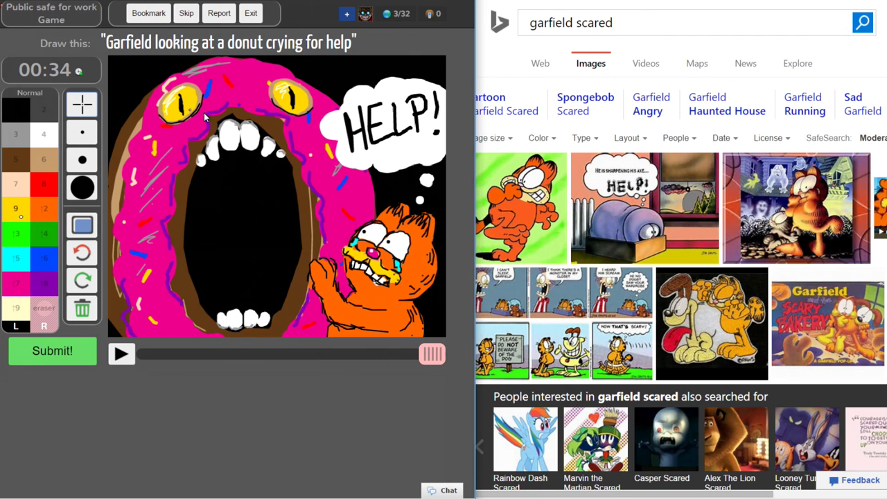
Outline both inner edges of the donut's mouth in black and dark brown.
{"action": "mouse_move", "coordinate": [194, 139]}
{"action": "left_mouse_down"}
{"action": "mouse_move", "coordinate": [171, 211]}
{"action": "mouse_move", "coordinate": [174, 277]}
{"action": "mouse_move", "coordinate": [187, 305]}
{"action": "left_mouse_up"}
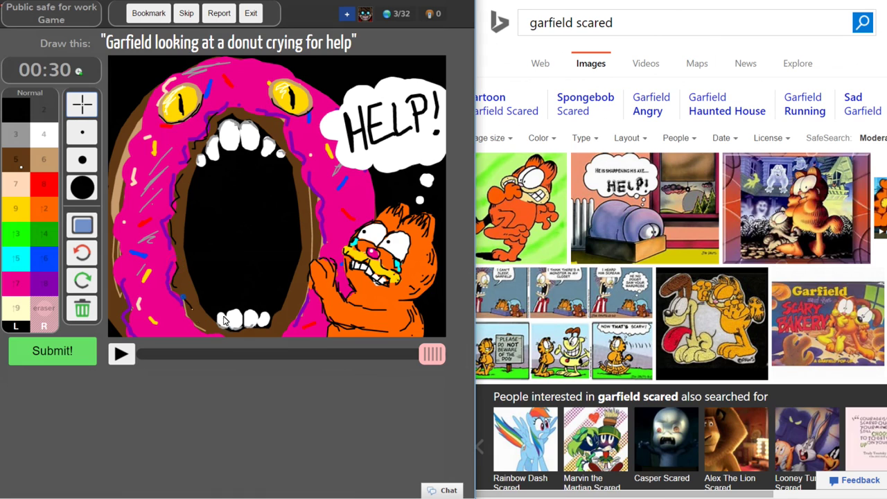
{"action": "key", "text": "5"}
{"action": "left_click_drag", "start_coordinate": [286, 131], "coordinate": [312, 192]}
{"action": "key", "text": "7"}
{"action": "key", "text": "5"}
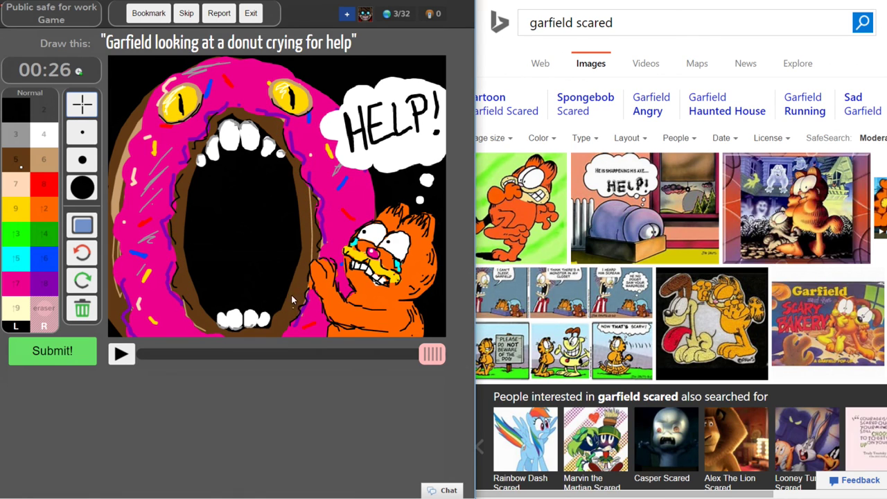
{"action": "left_click_drag", "start_coordinate": [295, 294], "coordinate": [305, 244]}
{"action": "left_click_drag", "start_coordinate": [184, 182], "coordinate": [188, 316]}
Shade the donut's left edge in brown, then submit the finished drawing.
{"action": "key", "text": "6"}
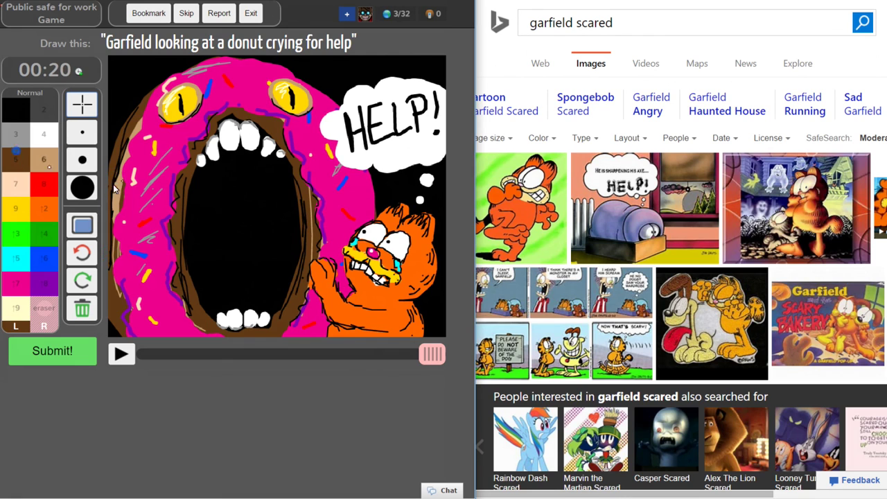
{"action": "mouse_move", "coordinate": [120, 190]}
{"action": "left_mouse_down"}
{"action": "mouse_move", "coordinate": [121, 173]}
{"action": "mouse_move", "coordinate": [118, 186]}
{"action": "left_mouse_up"}
{"action": "key", "text": "5"}
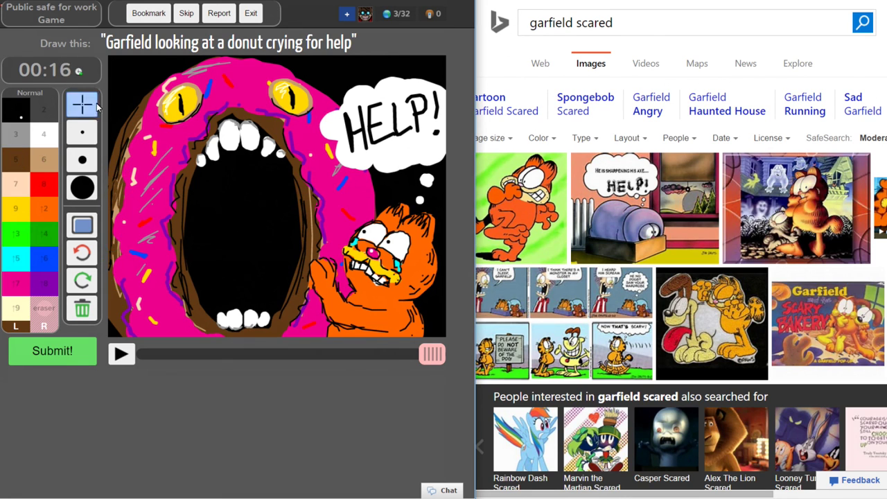
{"action": "key", "text": "3"}
{"action": "key", "text": "w"}
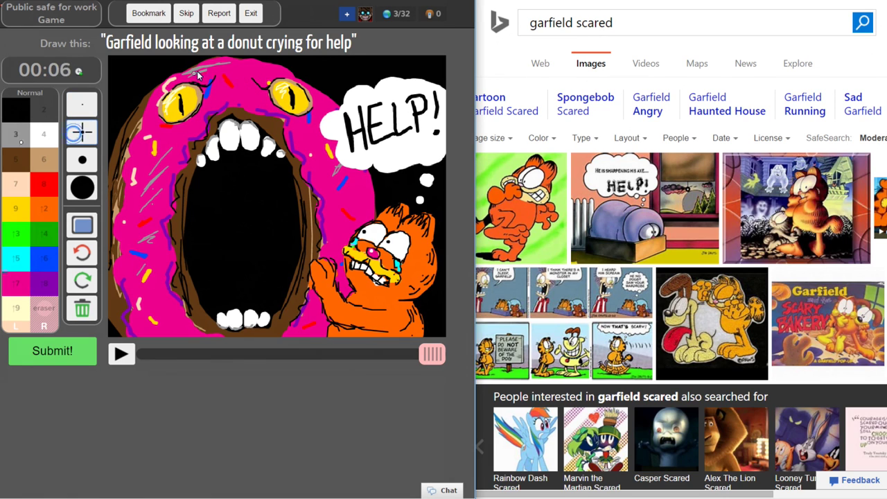
{"action": "key", "text": "q"}
{"action": "key", "text": "1"}
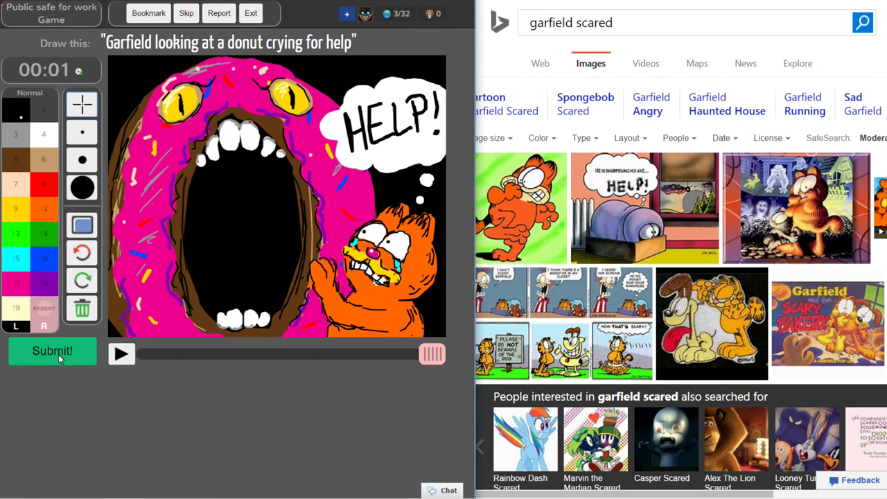
{"action": "left_click", "coordinate": [58, 355]}
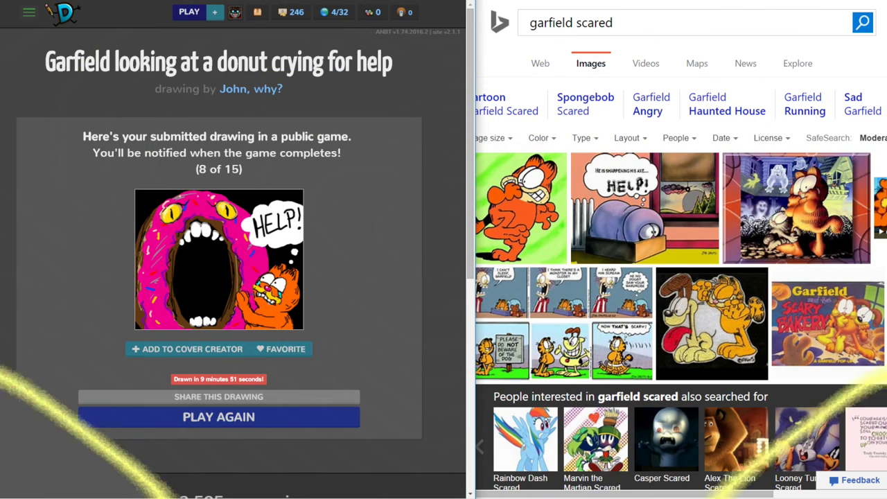